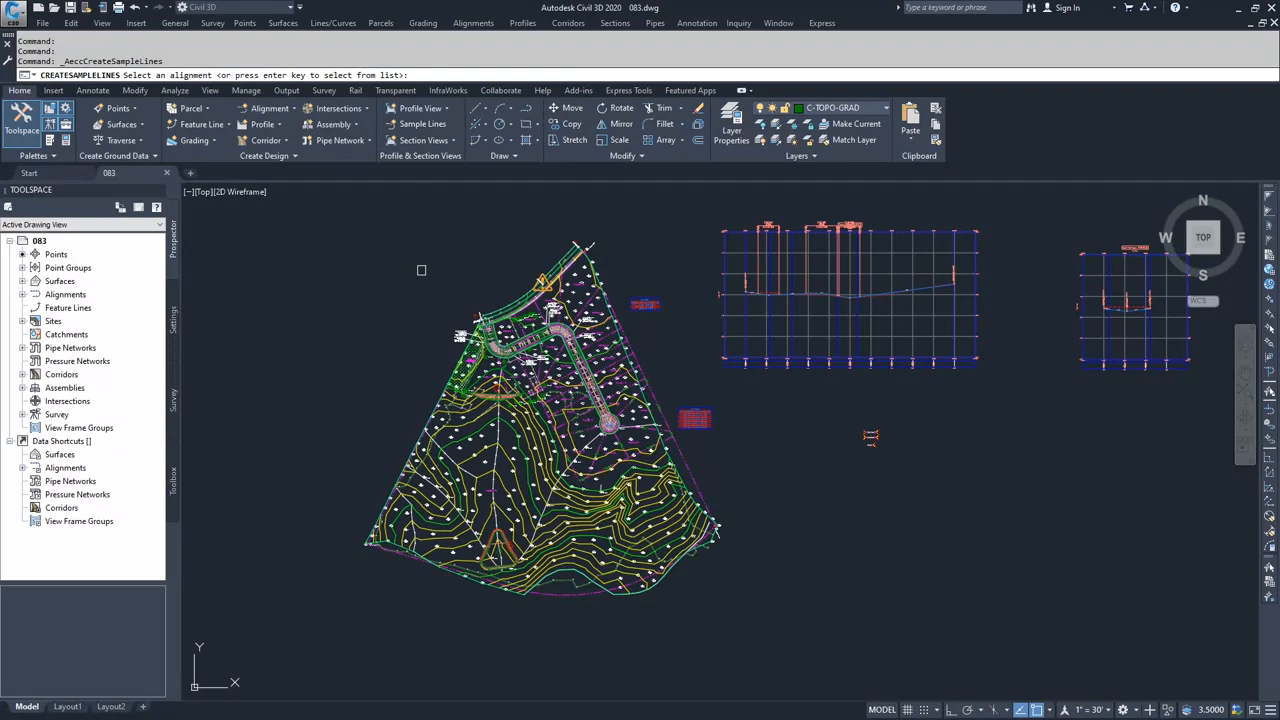
- Choose Dev-Align from the alignment list as the baseline for the new sample lines
{"action": "key", "text": "Return"}
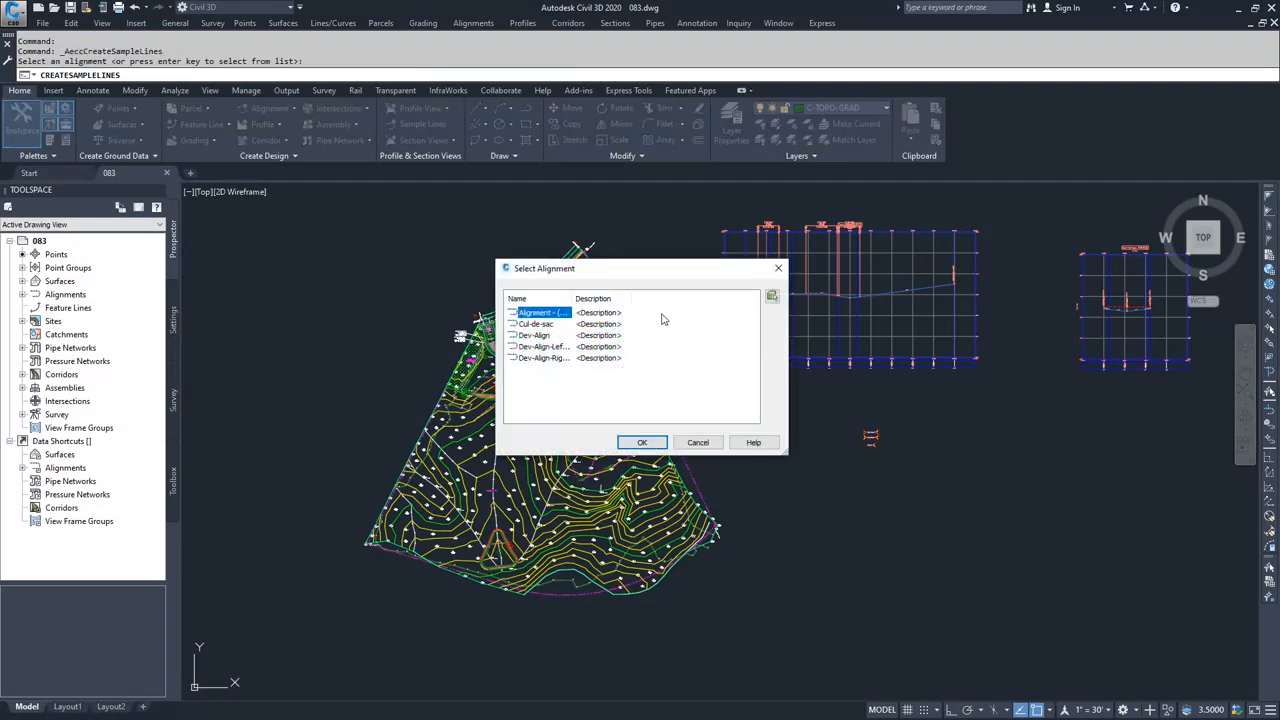
{"action": "left_click", "coordinate": [543, 337]}
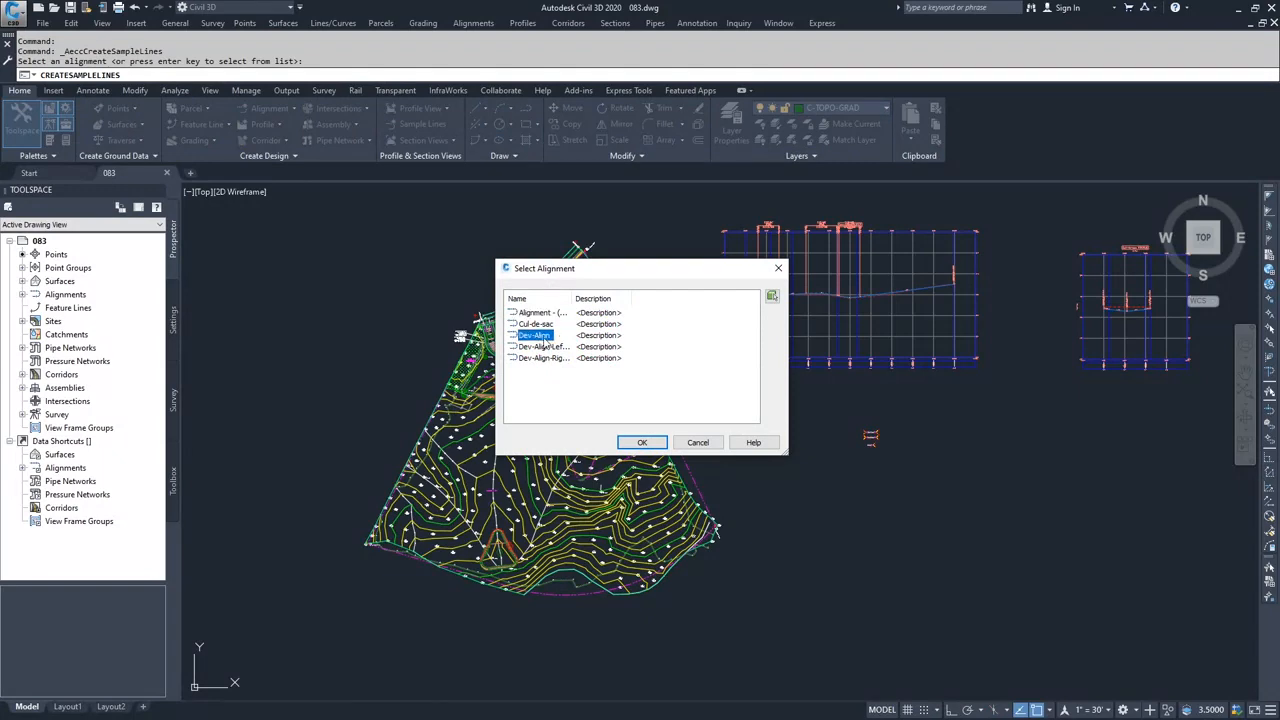
{"action": "left_click", "coordinate": [642, 443]}
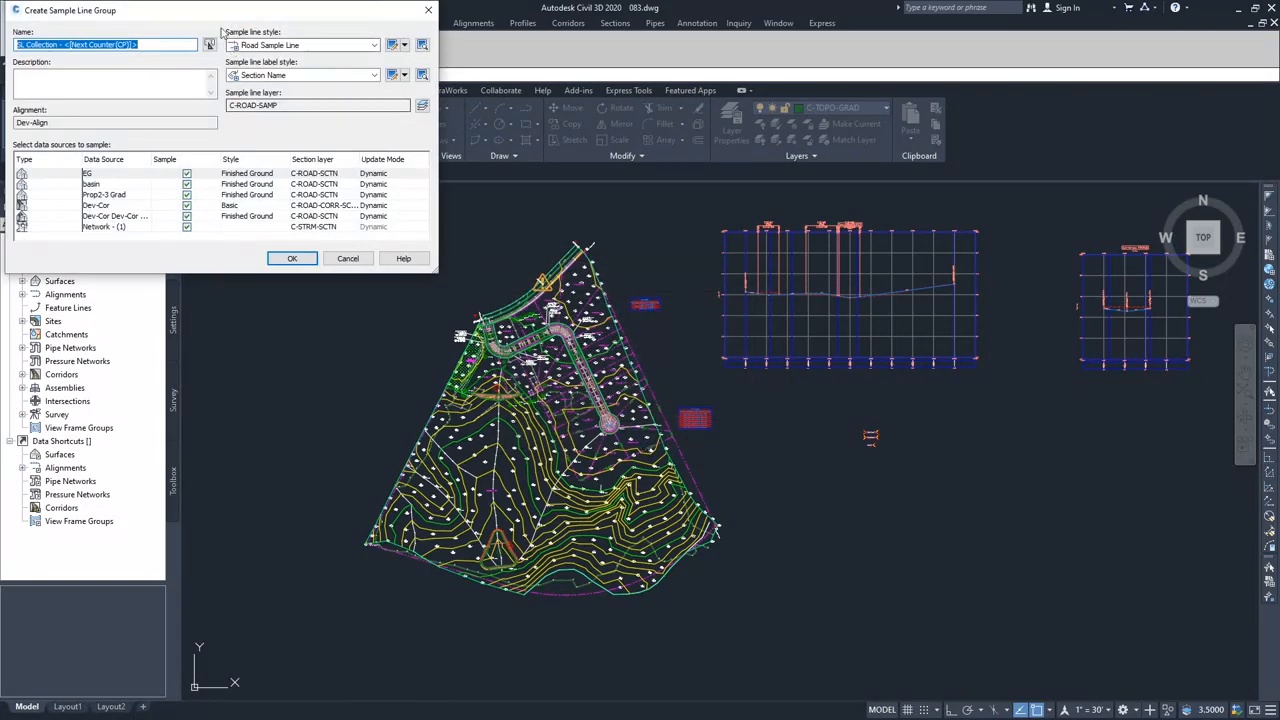
- Replace the SL Collection prefix in the sample line group name with Dev-Xsec, keeping the next-counter suffix
{"action": "left_click_drag", "start_coordinate": [192, 12], "coordinate": [551, 187]}
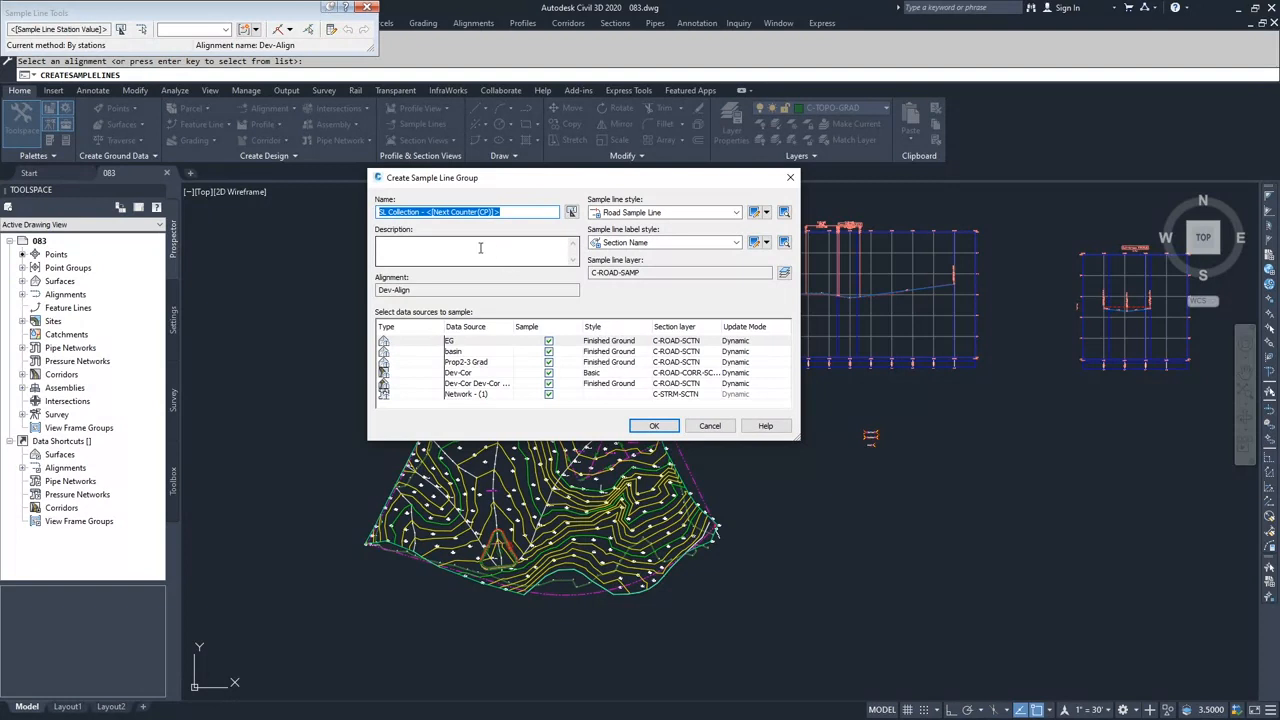
{"action": "left_click_drag", "start_coordinate": [422, 211], "coordinate": [374, 218]}
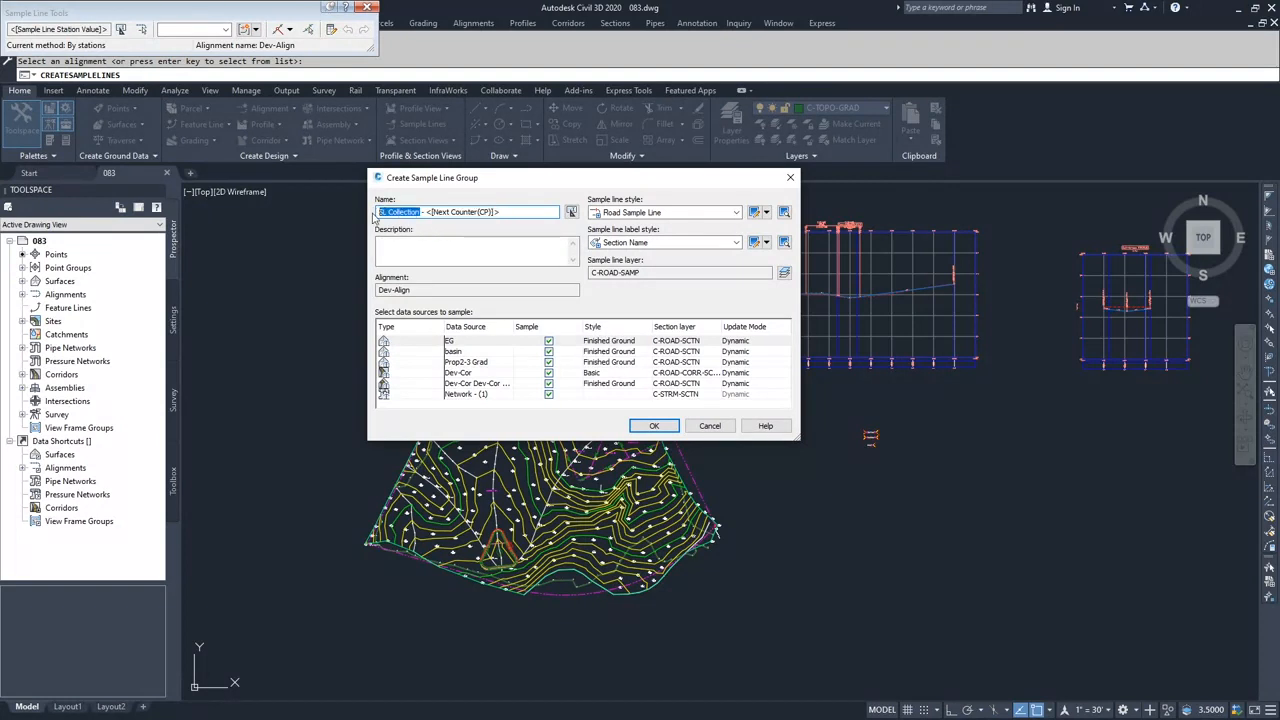
{"action": "type", "text": "Dev"}
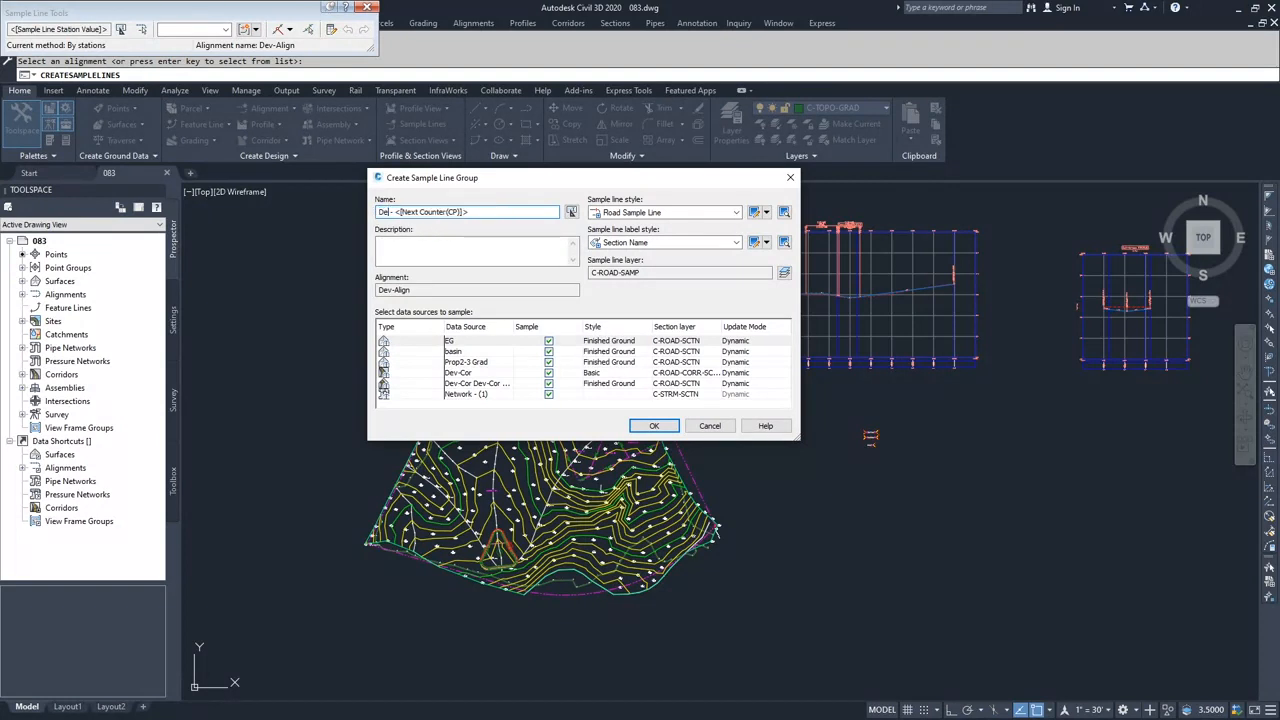
{"action": "type", "text": "-Xsec"}
- Examine the Road Sample Line style's plan and model display settings, summary and general information without changing them
{"action": "left_click", "coordinate": [667, 213]}
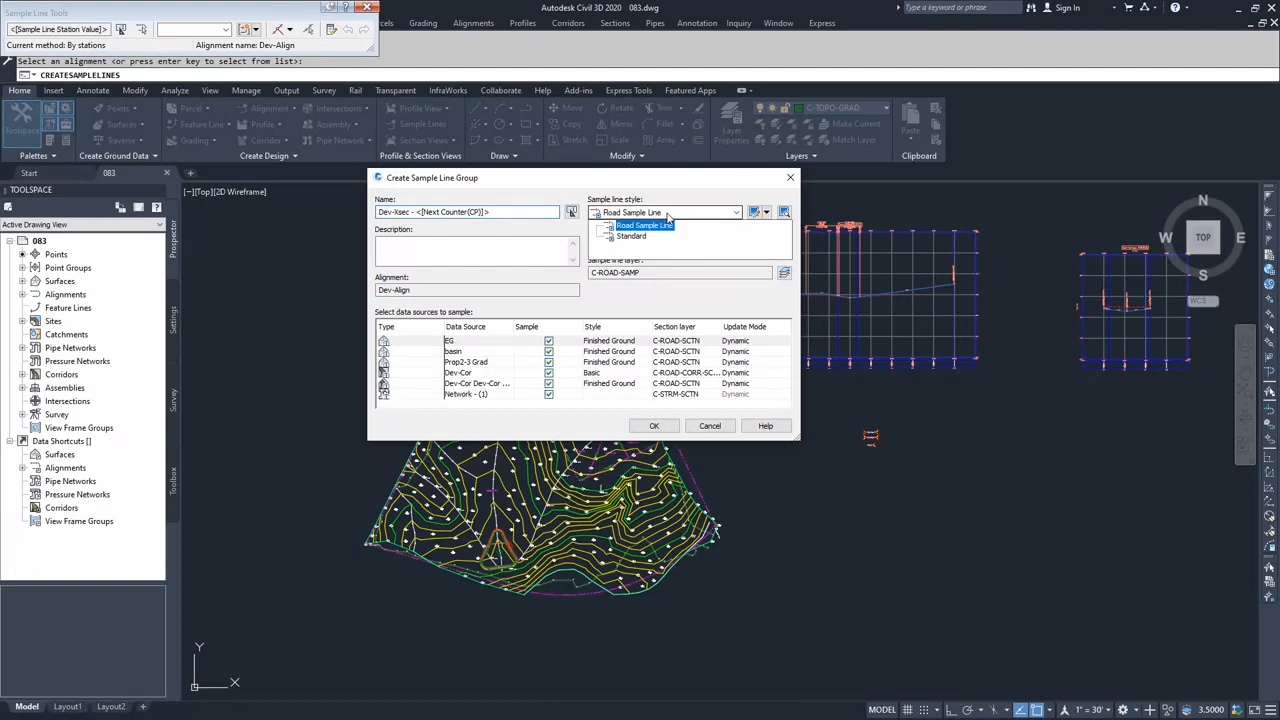
{"action": "left_click", "coordinate": [703, 221]}
{"action": "left_click", "coordinate": [756, 213]}
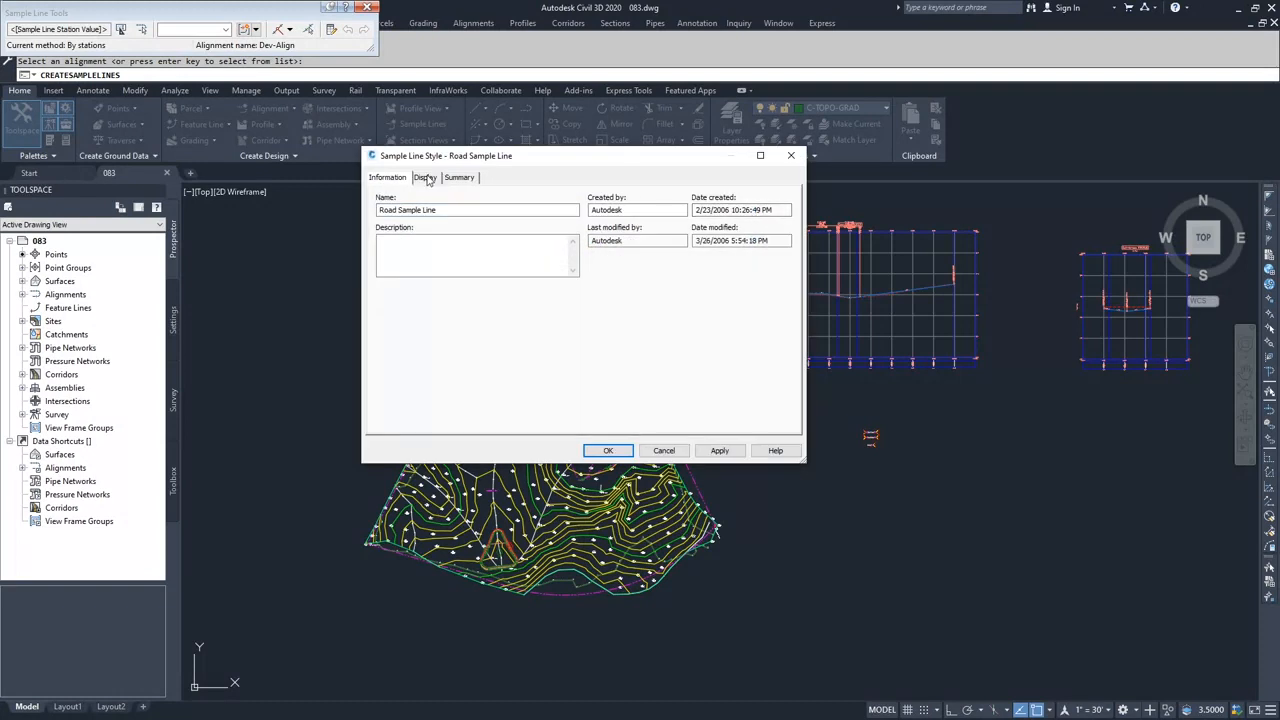
{"action": "left_click", "coordinate": [425, 178]}
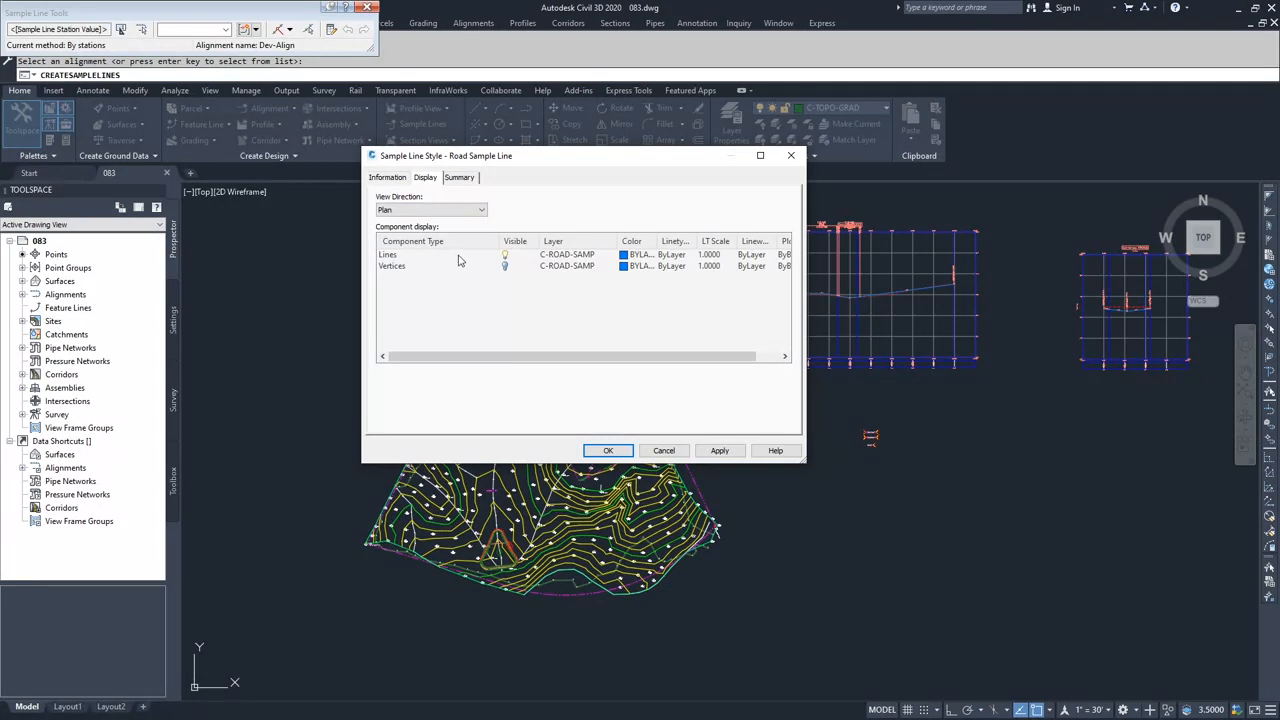
{"action": "left_click", "coordinate": [450, 210]}
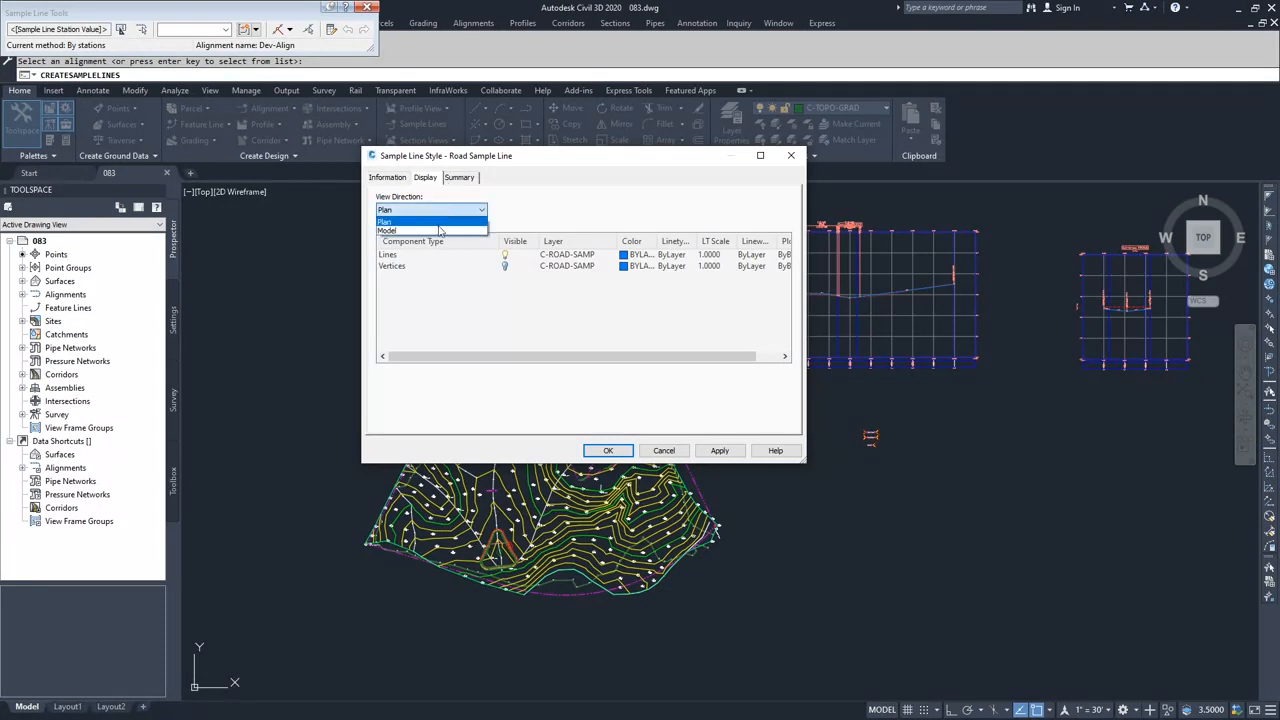
{"action": "left_click", "coordinate": [439, 231]}
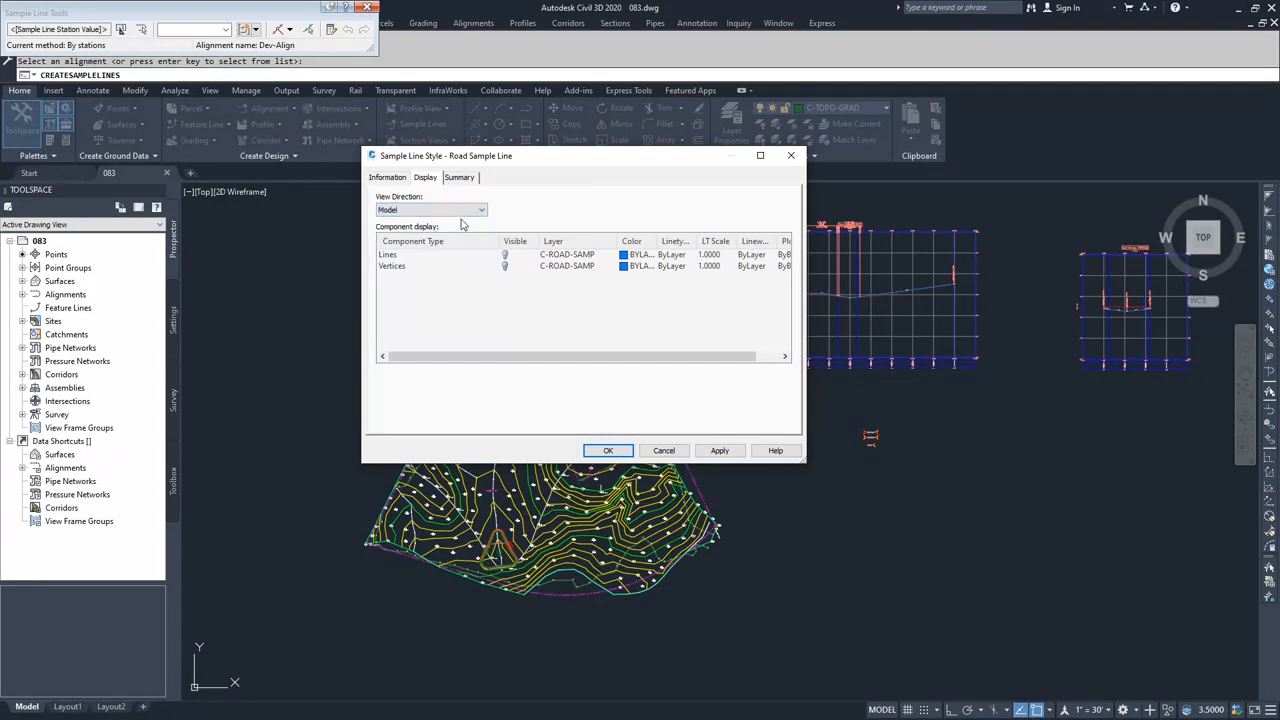
{"action": "left_click", "coordinate": [458, 211]}
{"action": "left_click", "coordinate": [452, 218]}
{"action": "left_click", "coordinate": [466, 178]}
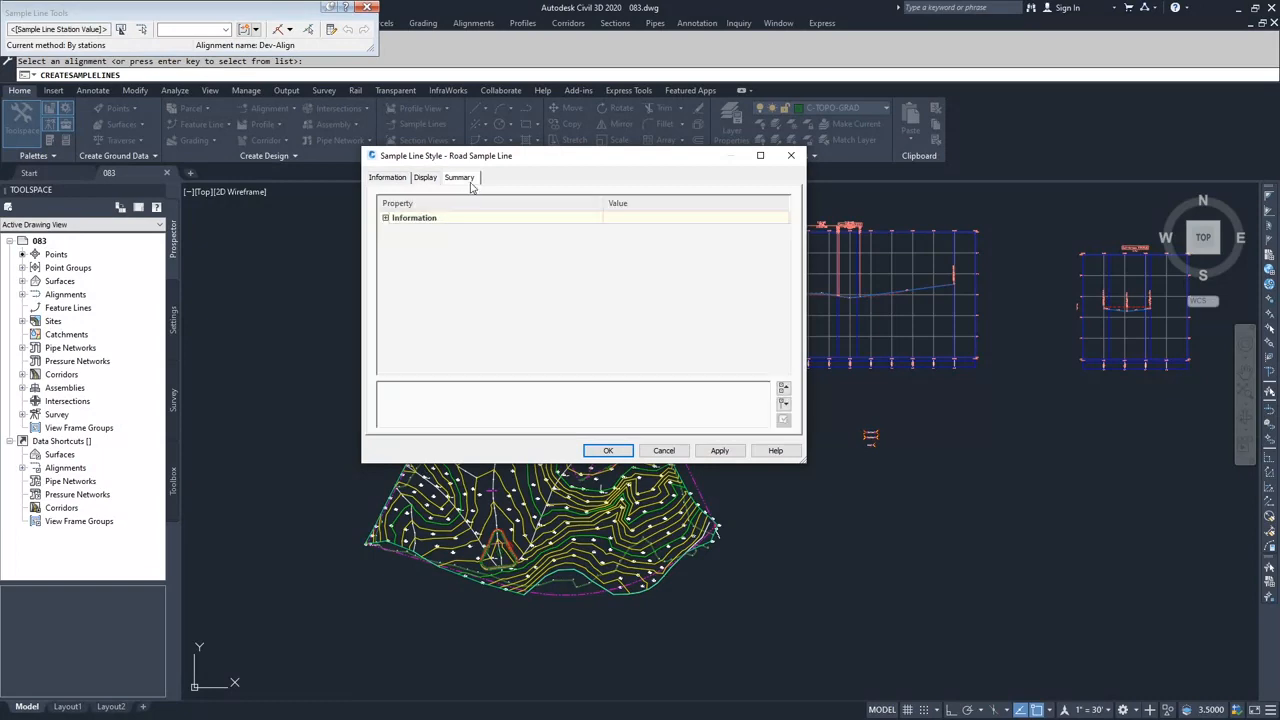
{"action": "left_click", "coordinate": [389, 178]}
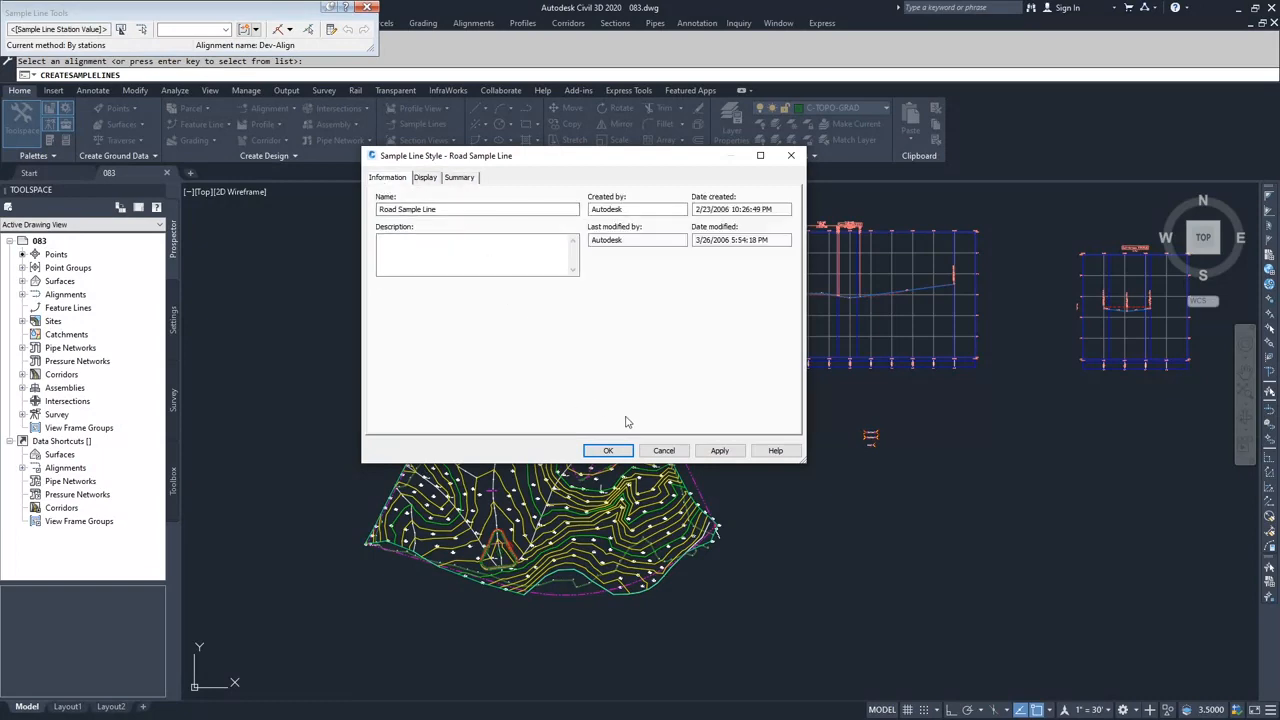
{"action": "left_click", "coordinate": [608, 450]}
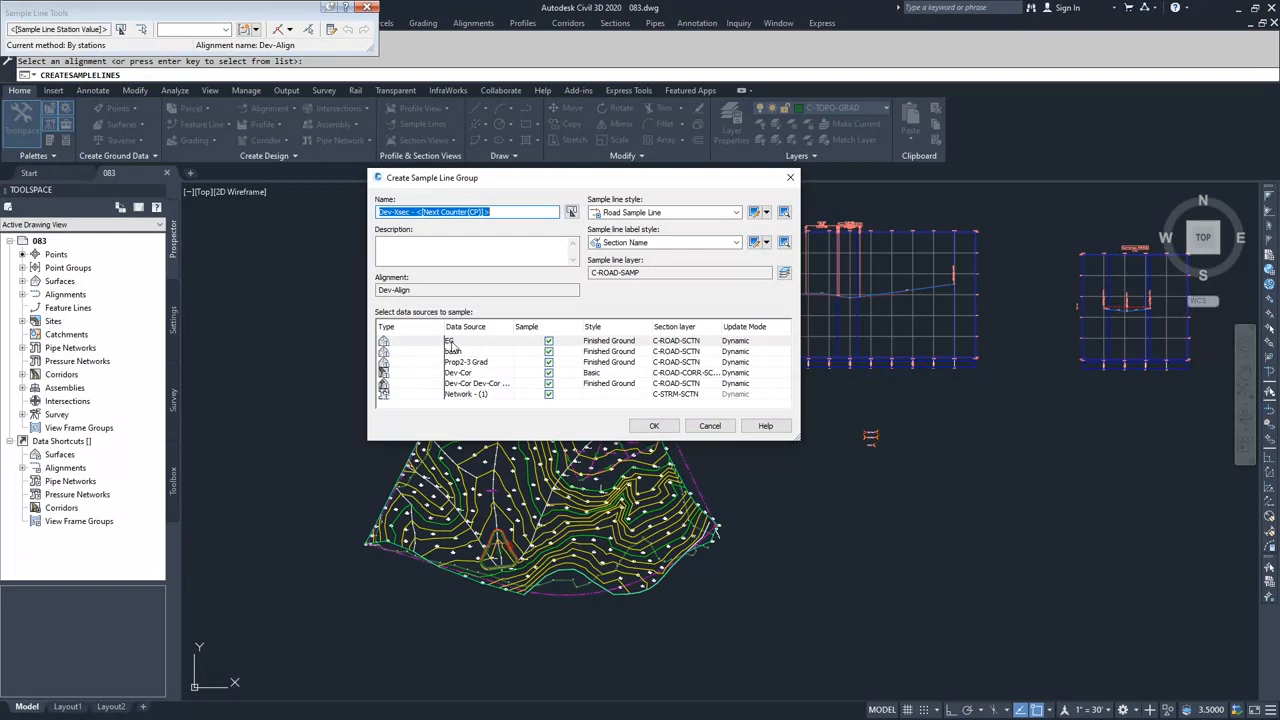
- Create the sample line group with only EG sampled, excluding basin, Prop2-3 Grad, both Dev-Cor sources and Network - (1)
{"action": "left_click", "coordinate": [549, 352]}
{"action": "left_click", "coordinate": [548, 362]}
{"action": "left_click", "coordinate": [548, 372]}
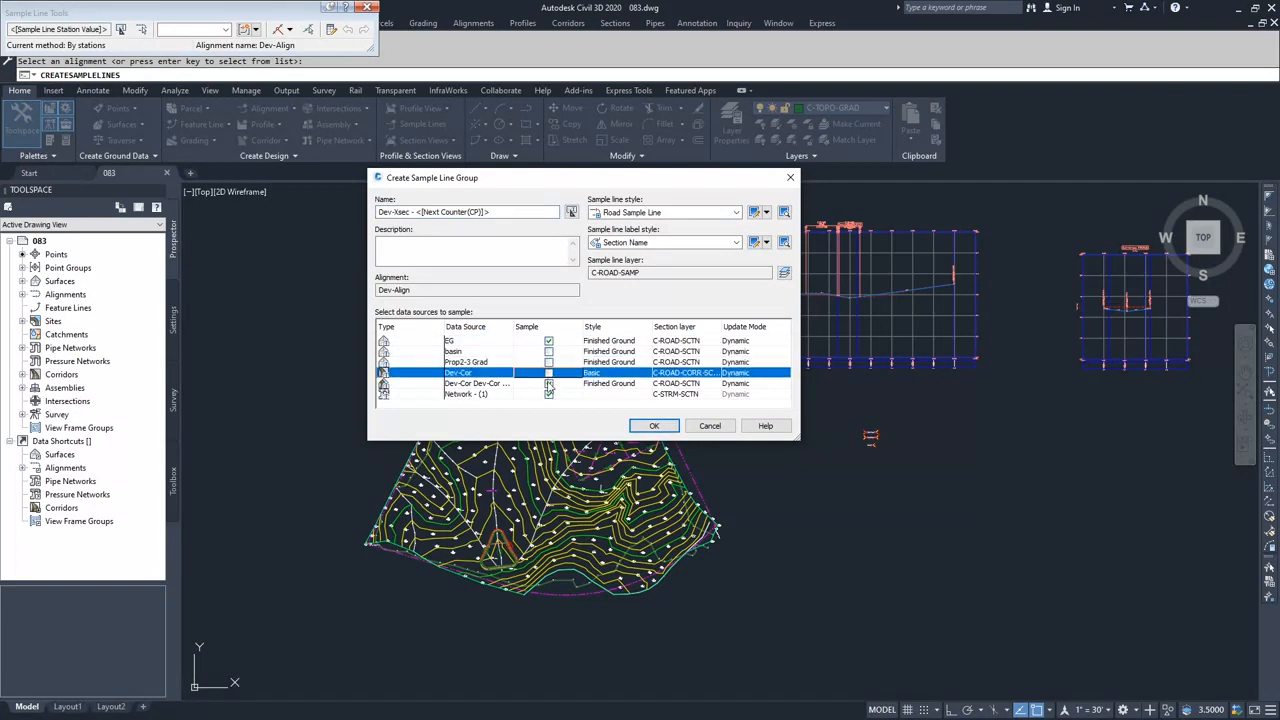
{"action": "left_click", "coordinate": [548, 383]}
{"action": "left_click", "coordinate": [548, 394]}
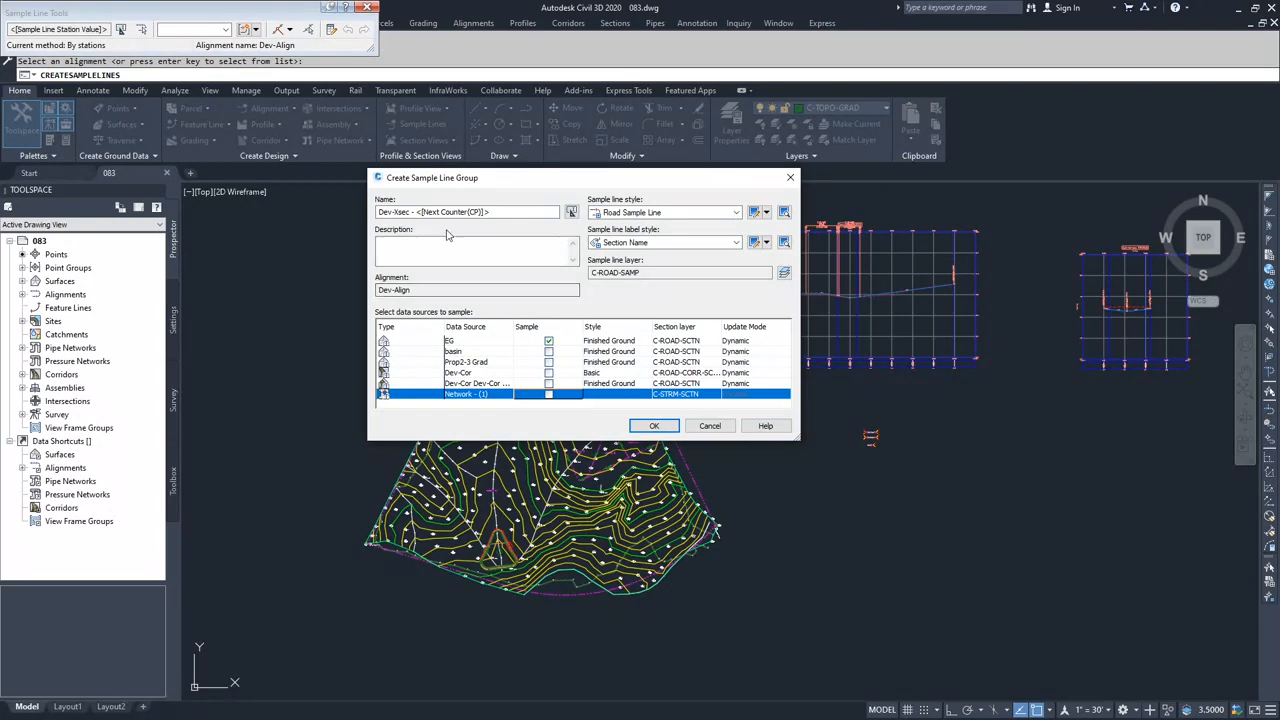
{"action": "left_click", "coordinate": [660, 428]}
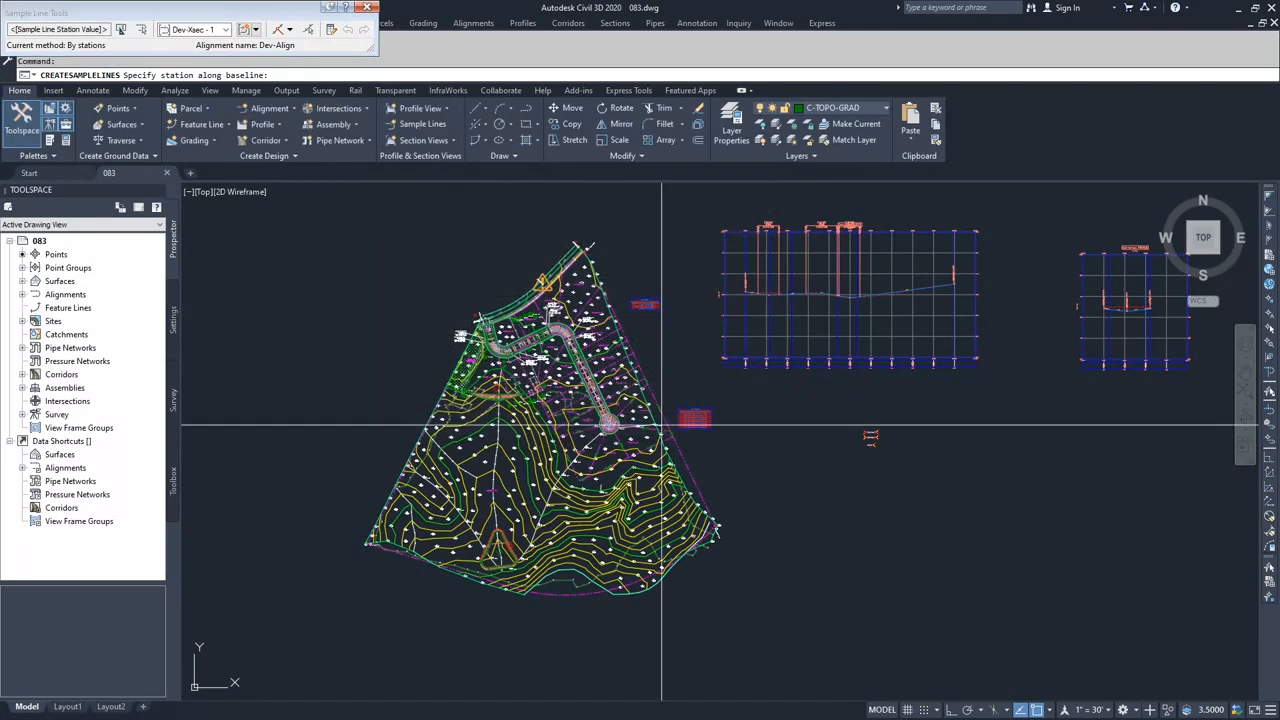
{"action": "mouse_move", "coordinate": [140, 13]}
{"action": "left_mouse_down"}
{"action": "mouse_move", "coordinate": [349, 172]}
{"action": "mouse_move", "coordinate": [372, 218]}
{"action": "left_mouse_up"}
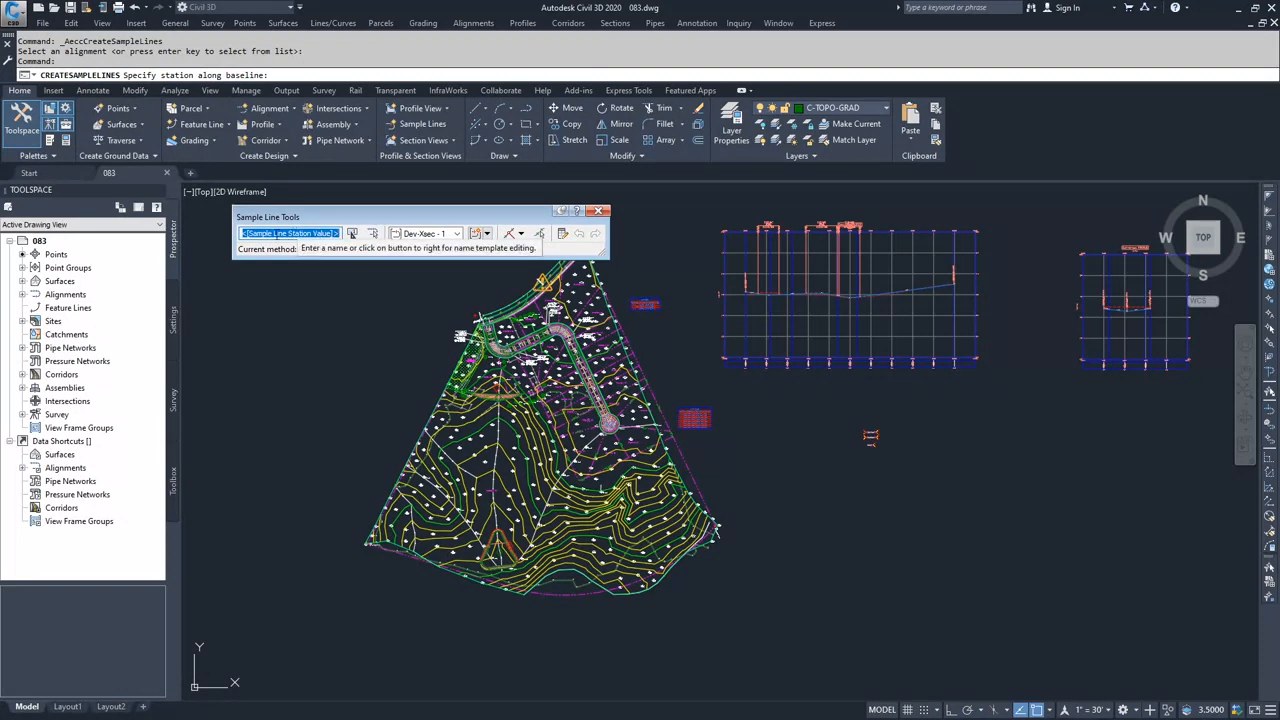
{"action": "left_click", "coordinate": [372, 233]}
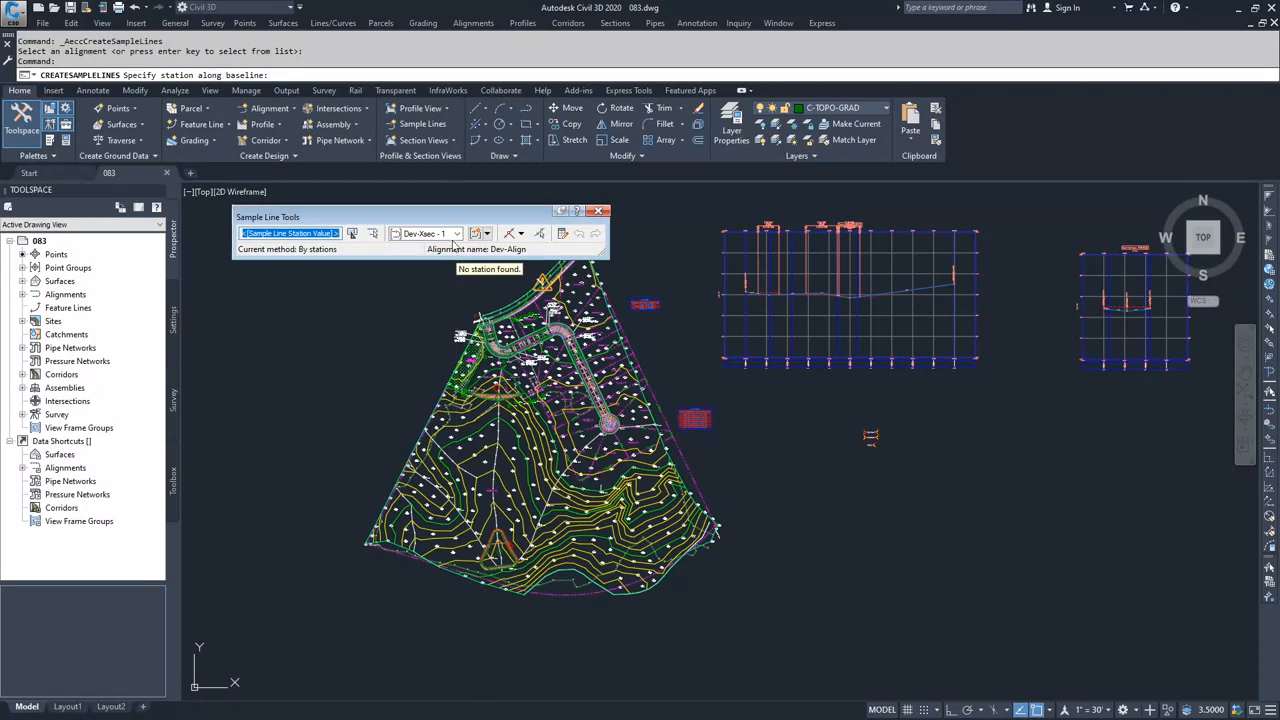
{"action": "left_click", "coordinate": [425, 233]}
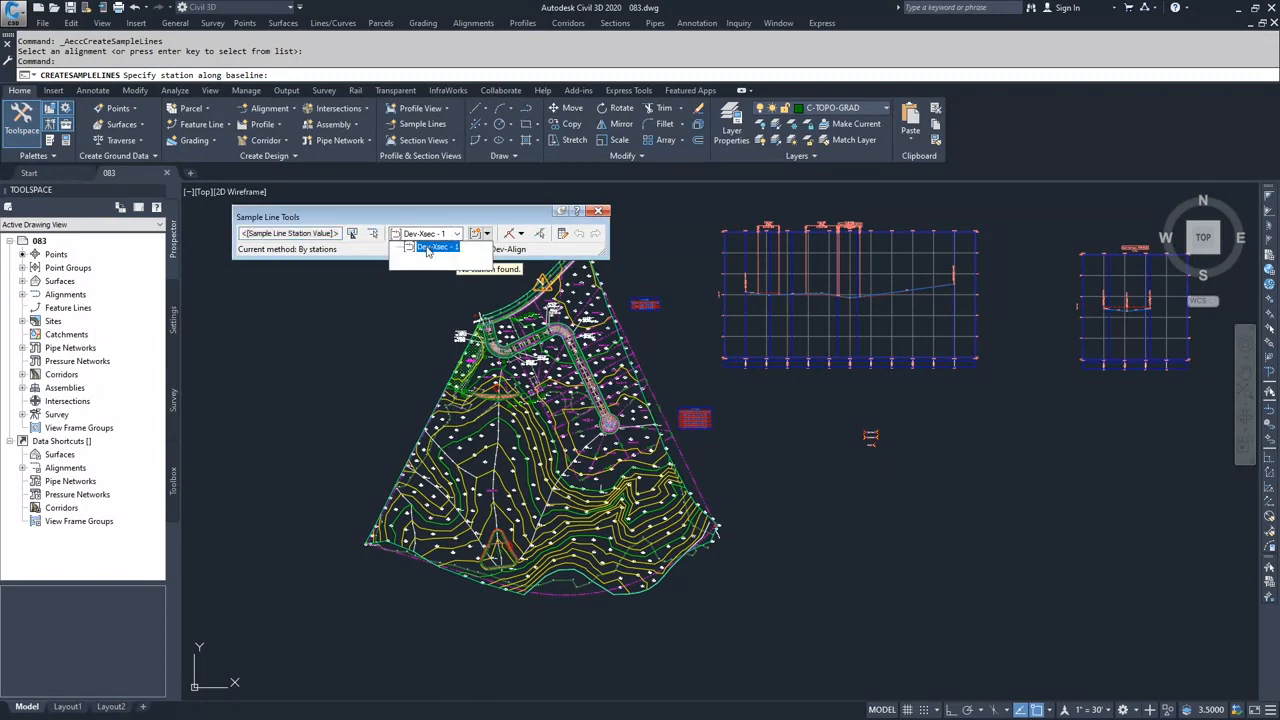
{"action": "left_click", "coordinate": [486, 233]}
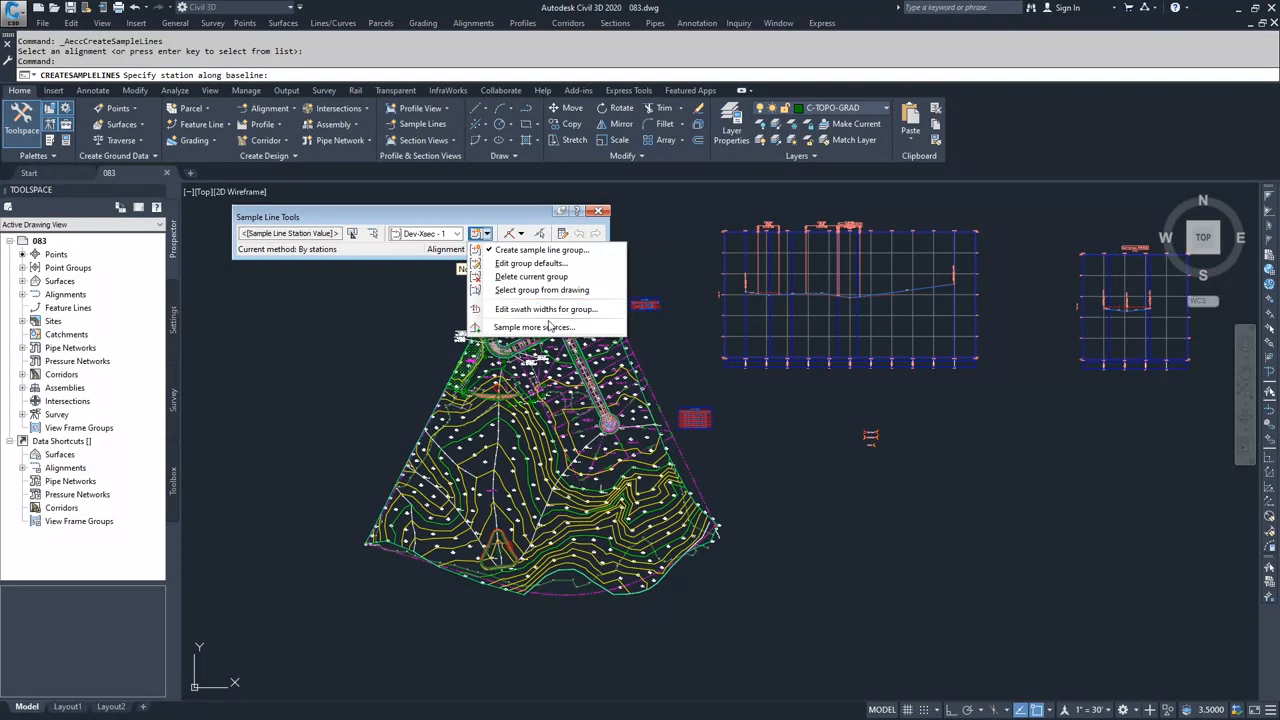
- Start creating sample lines by range of stations, with From alignment start set to False
{"action": "left_click", "coordinate": [521, 234]}
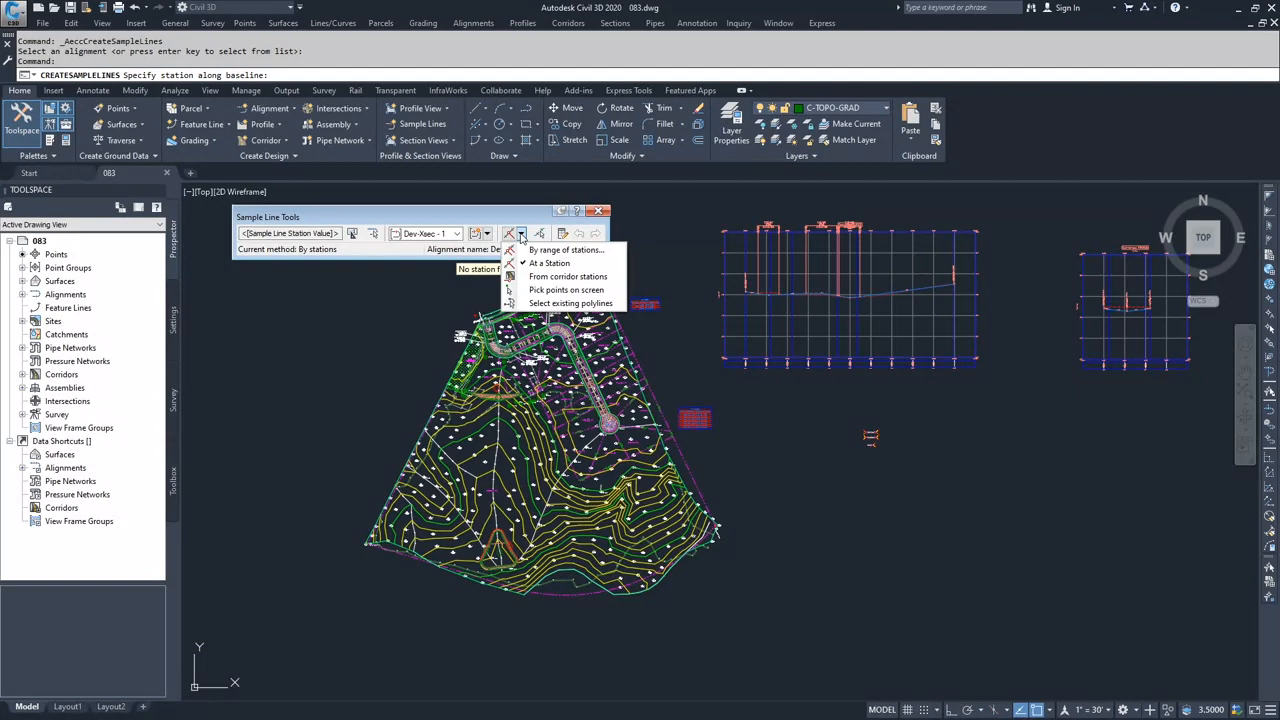
{"action": "left_click", "coordinate": [541, 251]}
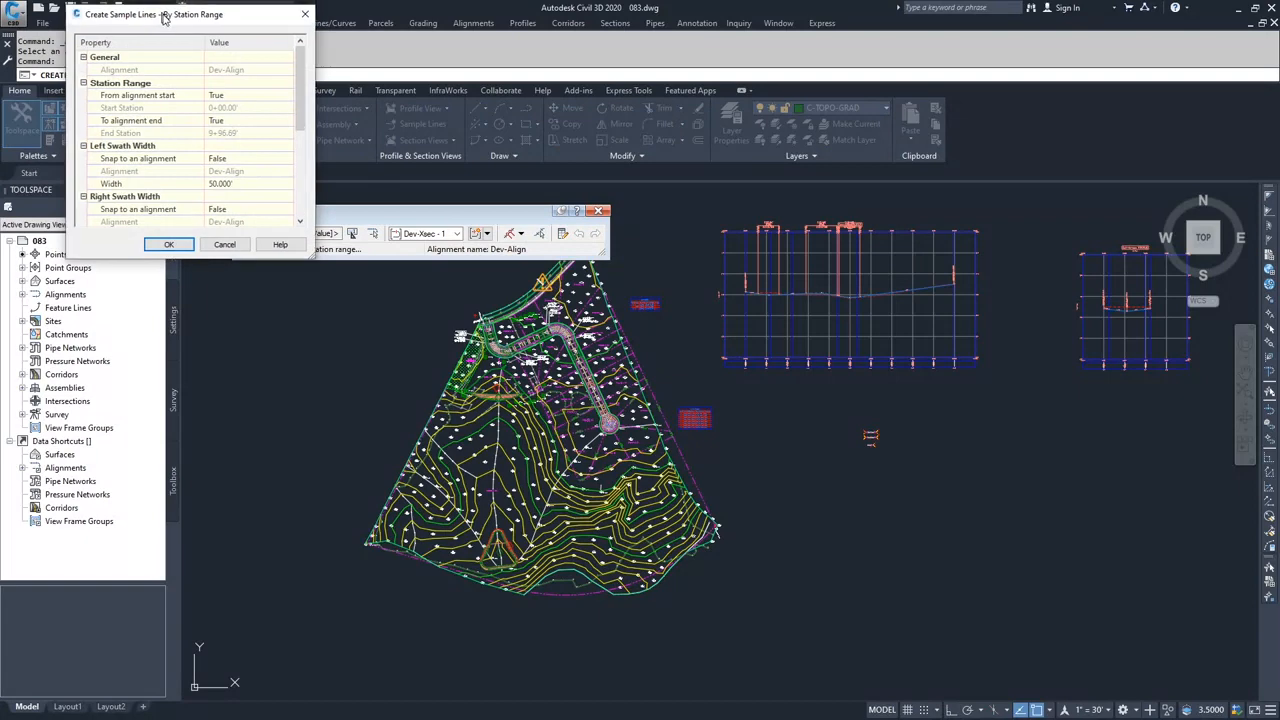
{"action": "left_click_drag", "start_coordinate": [170, 20], "coordinate": [392, 282]}
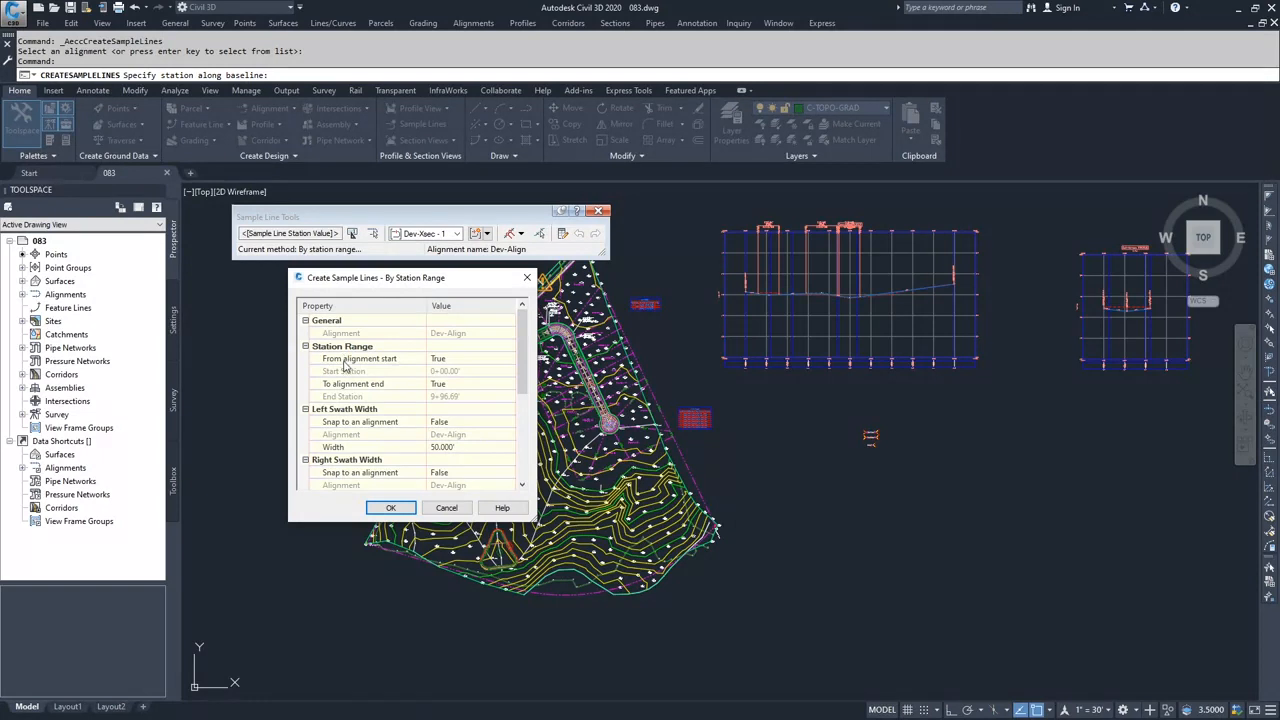
{"action": "left_click", "coordinate": [453, 362]}
{"action": "left_click", "coordinate": [455, 364]}
{"action": "left_click", "coordinate": [455, 372]}
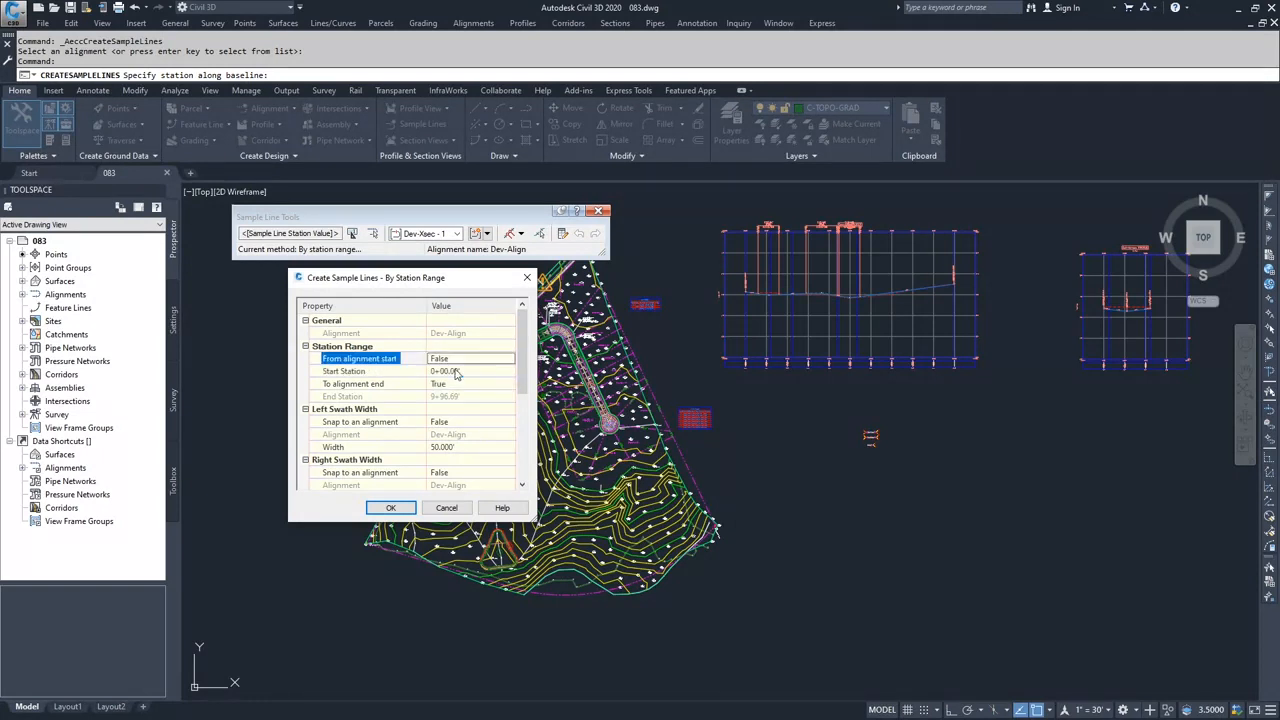
- Set the start station to about 0+29.11 by picking a point where the Dev-Align corridor begins at the existing road
{"action": "left_click", "coordinate": [458, 371]}
{"action": "key", "text": "Return"}
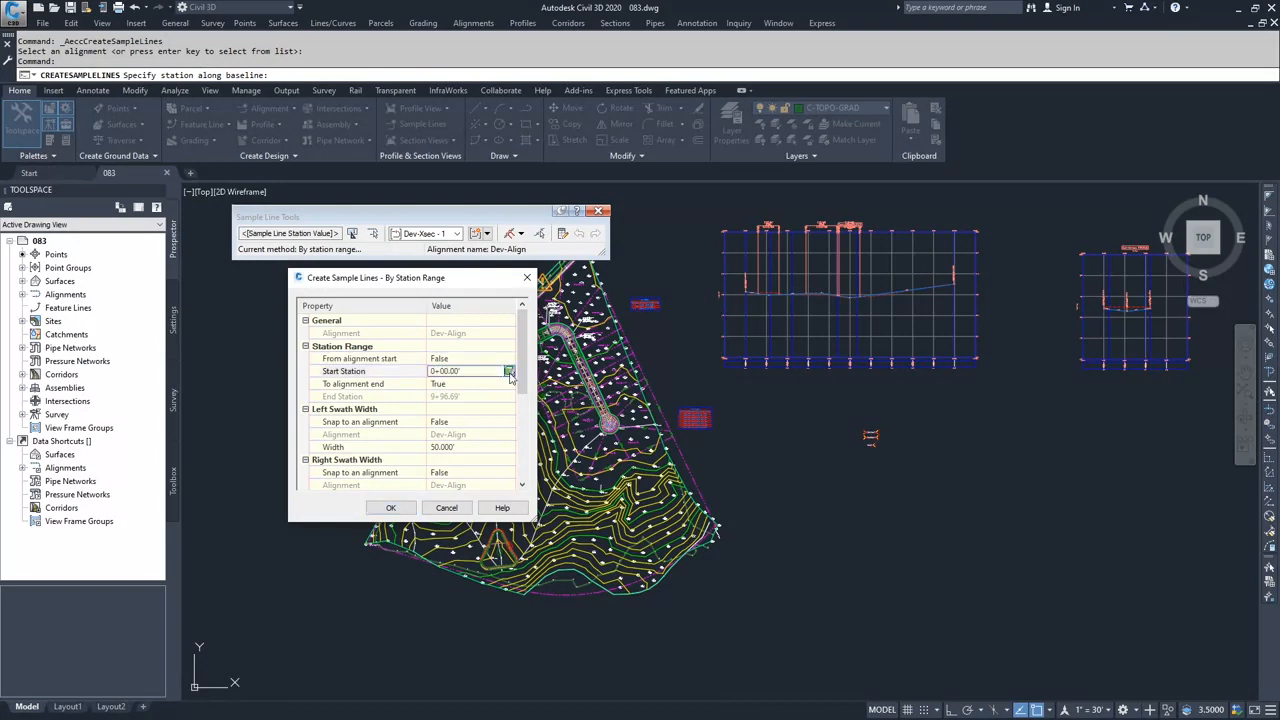
{"action": "left_click", "coordinate": [508, 372]}
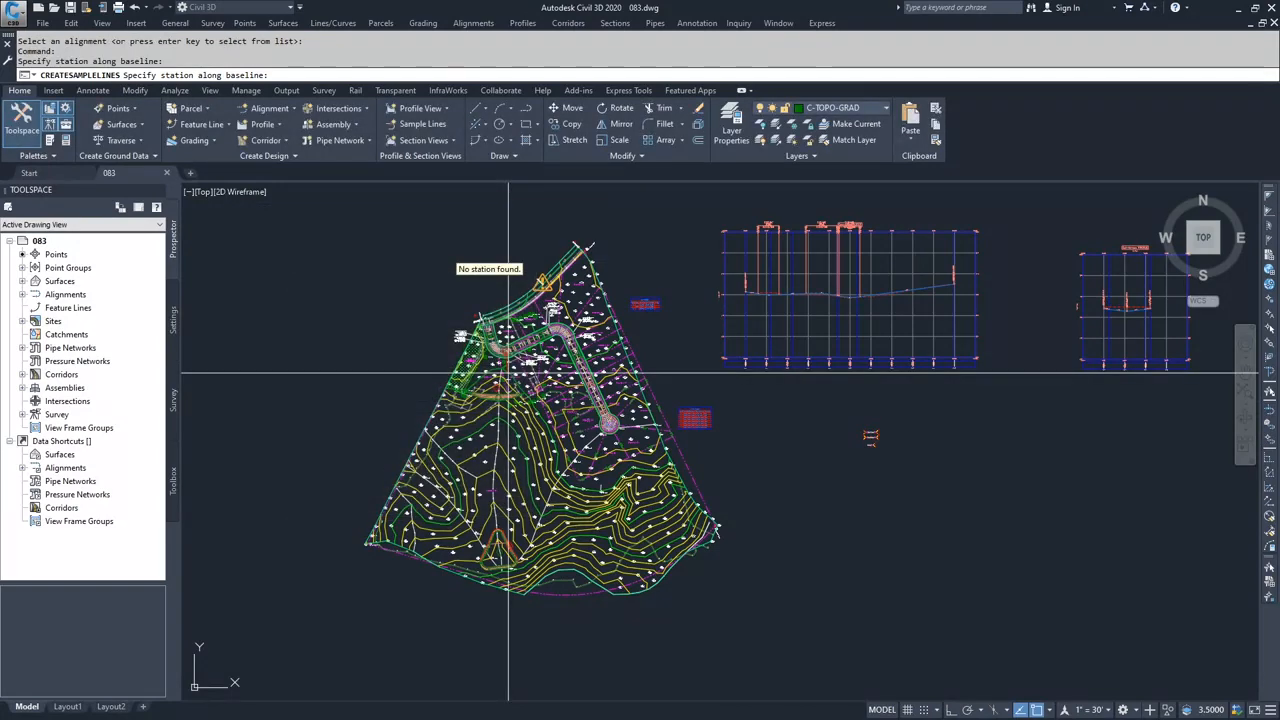
{"action": "scroll", "coordinate": [486, 335], "scroll_direction": "up", "scroll_amount": 5}
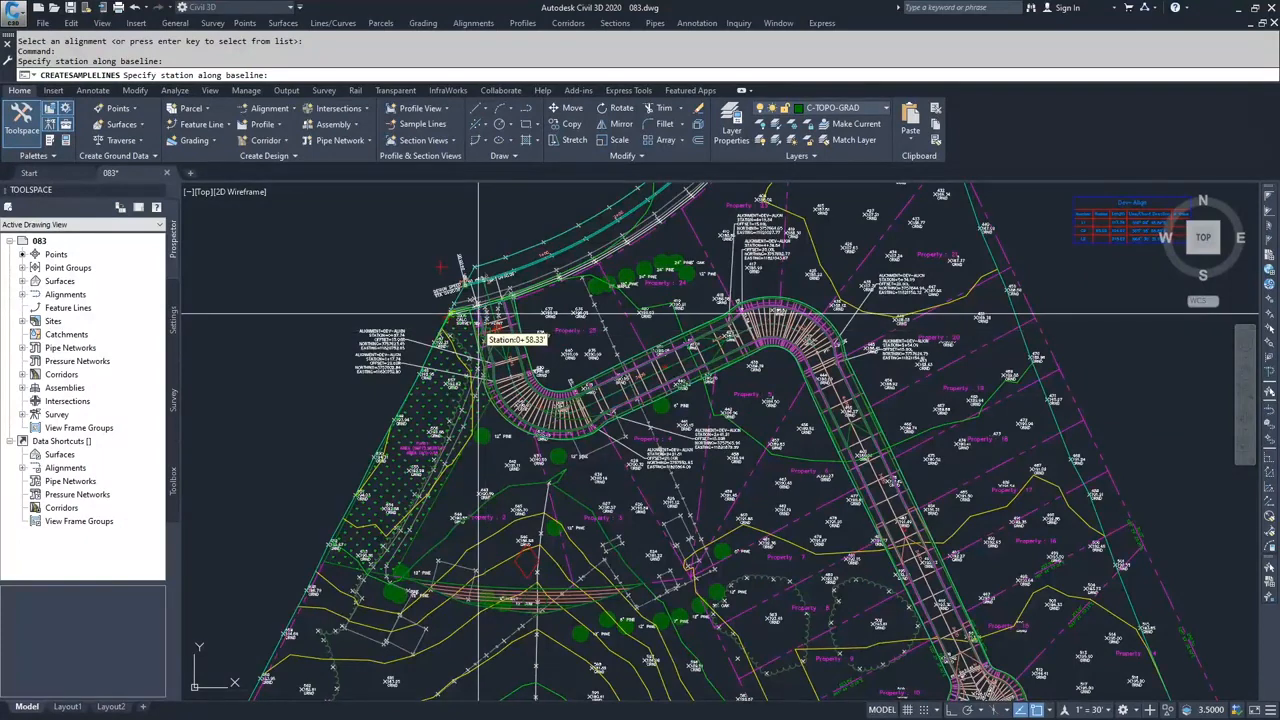
{"action": "scroll", "coordinate": [479, 316], "scroll_direction": "up", "scroll_amount": 2}
{"action": "scroll", "coordinate": [486, 330], "scroll_direction": "up", "scroll_amount": 2}
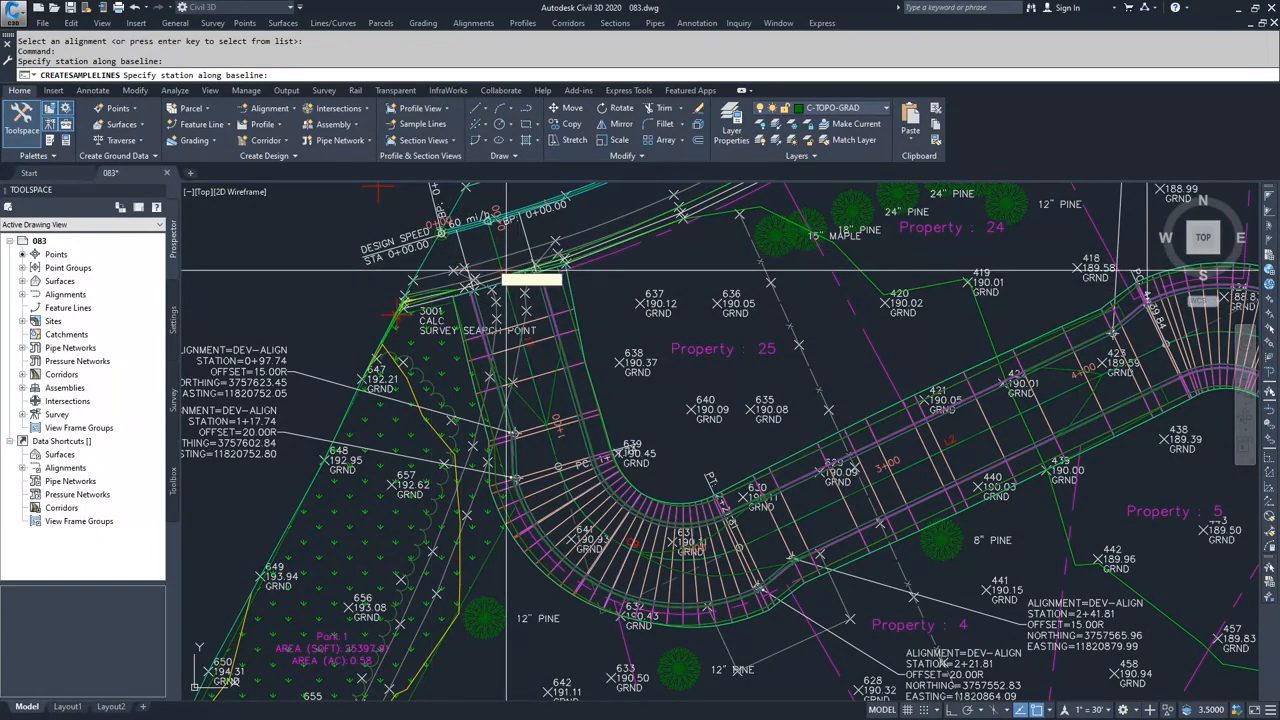
{"action": "scroll", "coordinate": [473, 295], "scroll_direction": "up", "scroll_amount": 2}
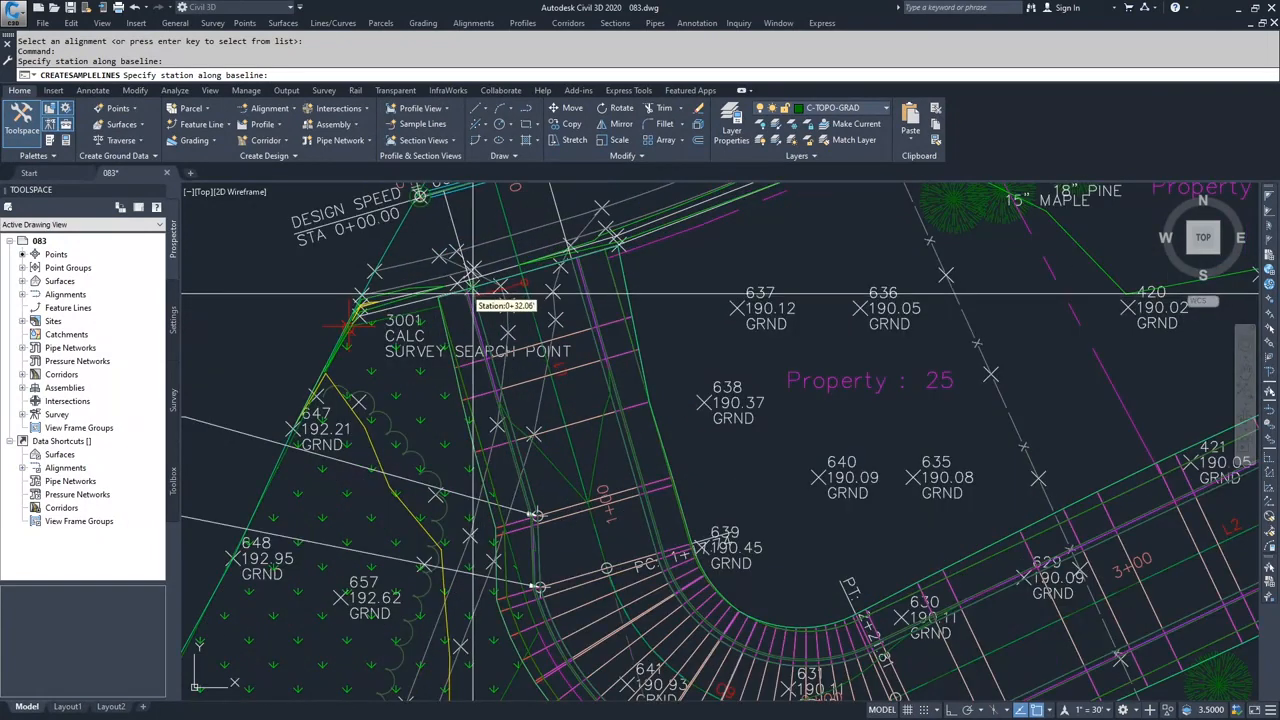
{"action": "left_click", "coordinate": [473, 287]}
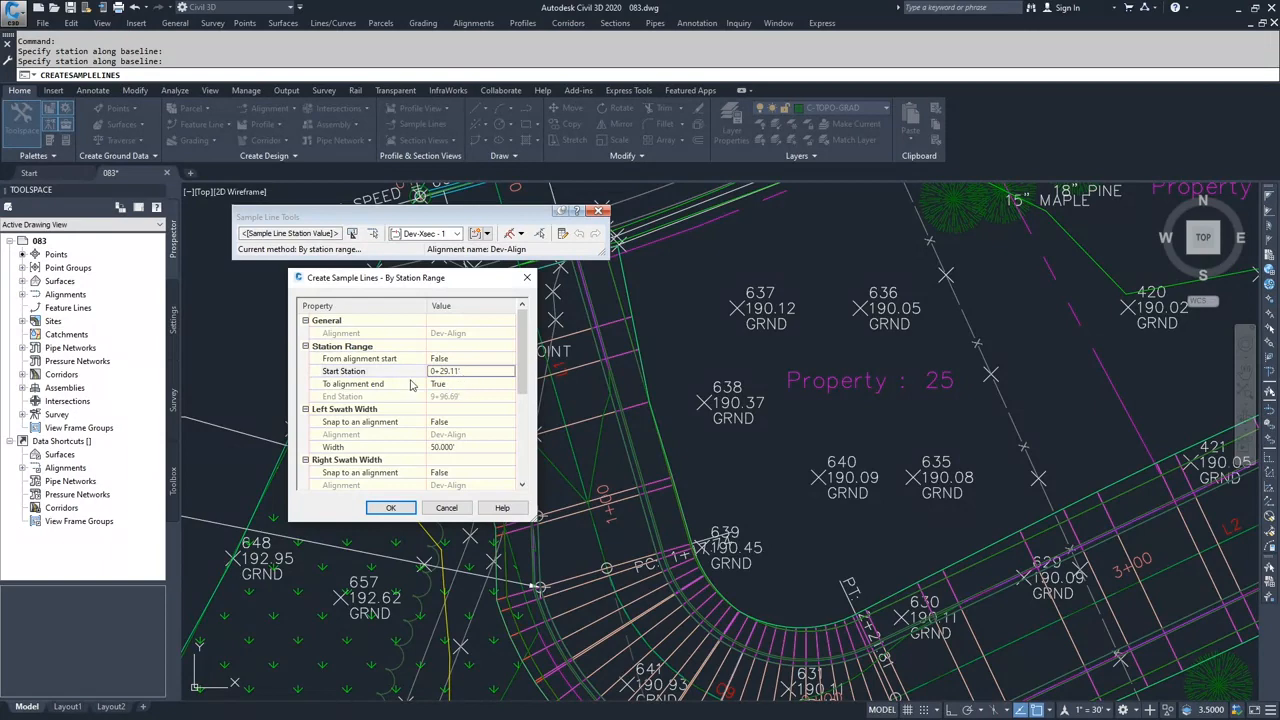
- Set To alignment end to False so the sampling range can stop short of the alignment's end
{"action": "left_click", "coordinate": [450, 386]}
{"action": "left_click", "coordinate": [451, 387]}
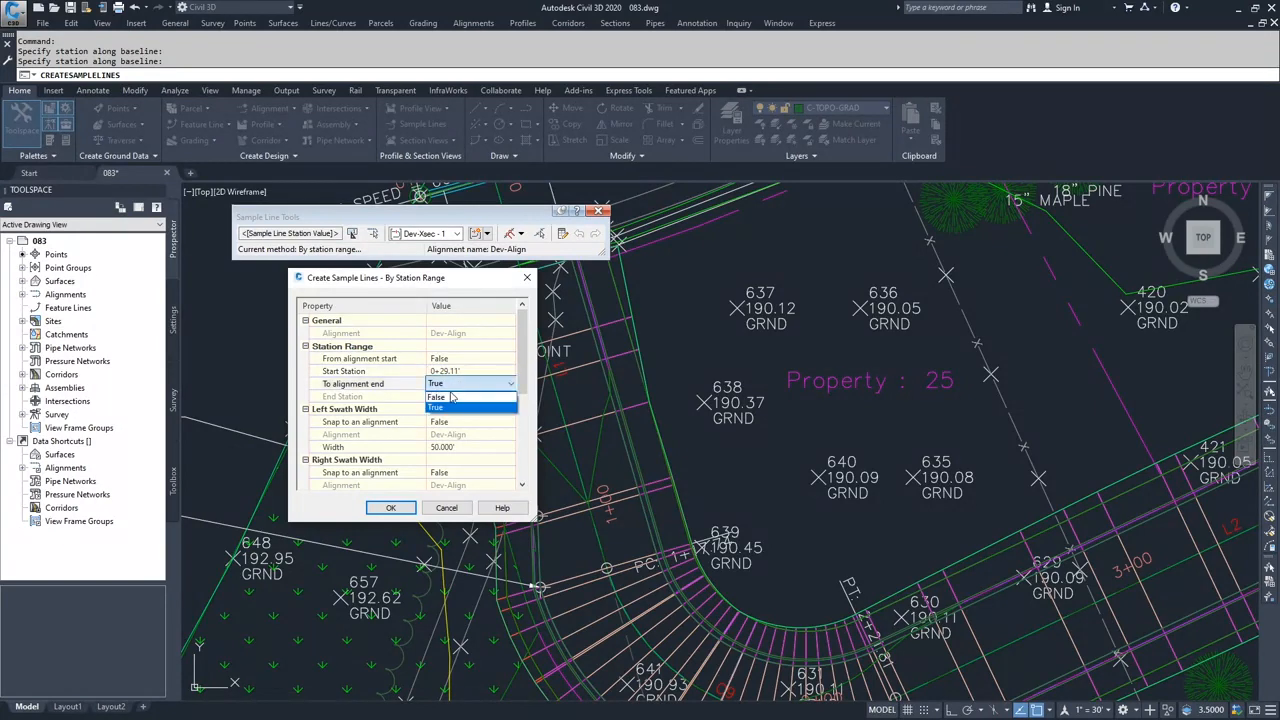
{"action": "left_click", "coordinate": [451, 397]}
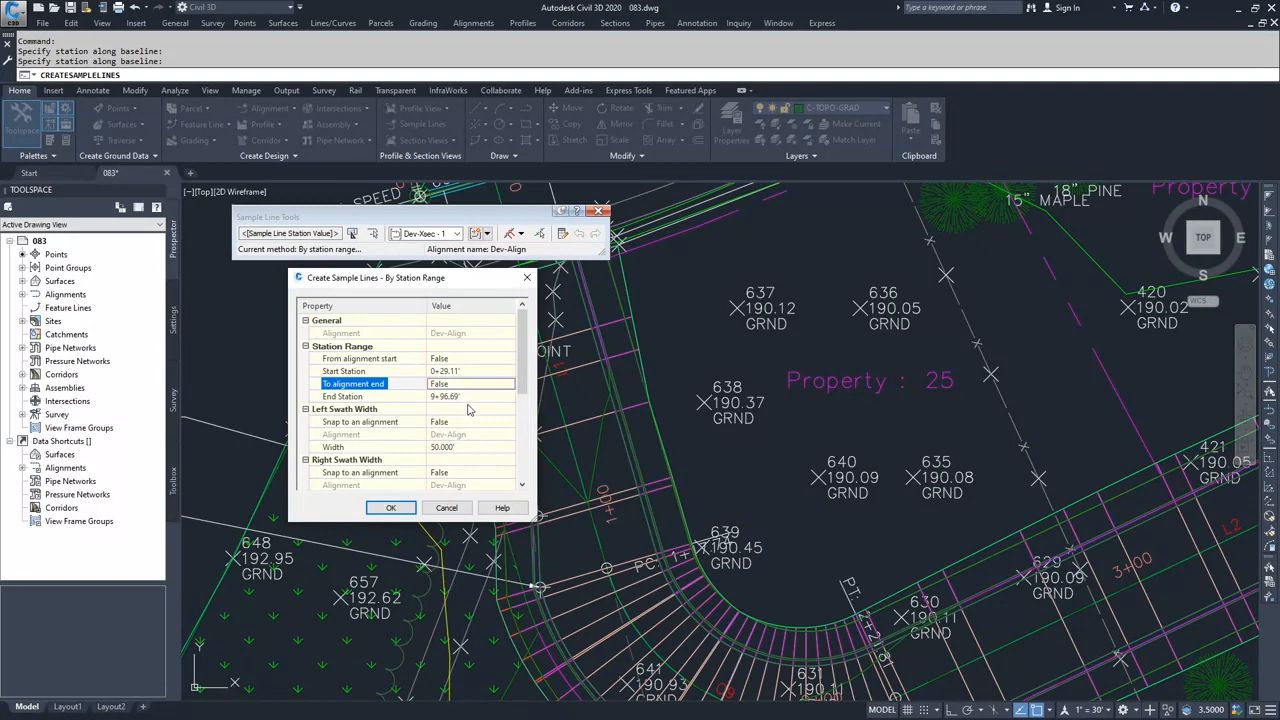
- Set the end station to about 9+48.41 by picking the corridor edge endpoint where the straight road meets the cul-de-sac
{"action": "left_click", "coordinate": [475, 398]}
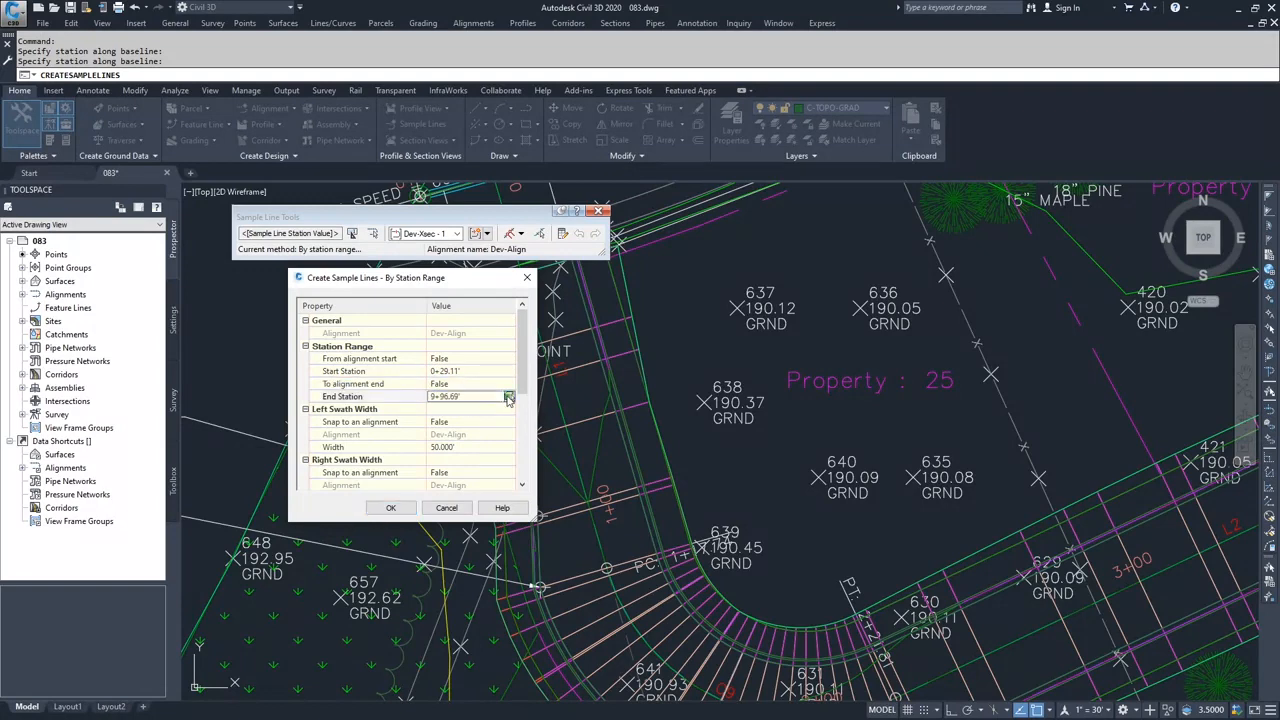
{"action": "left_click", "coordinate": [510, 398]}
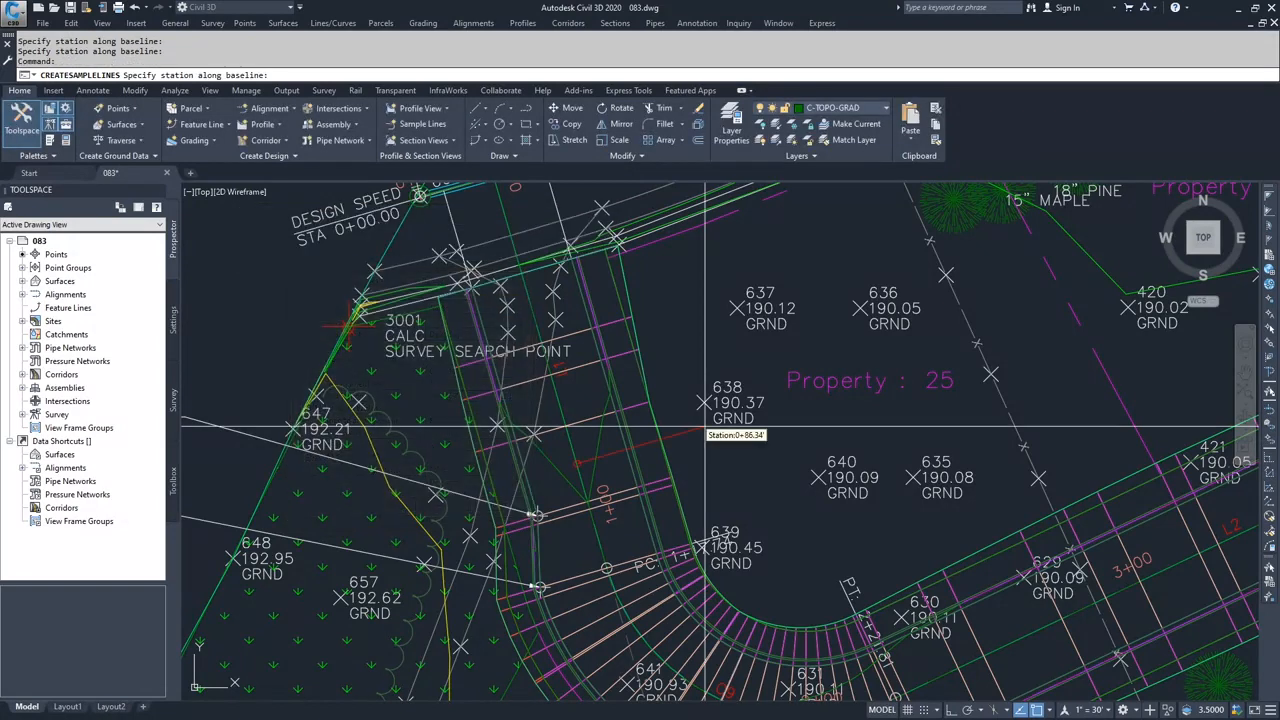
{"action": "scroll", "coordinate": [888, 462], "scroll_direction": "down", "scroll_amount": 2}
{"action": "scroll", "coordinate": [966, 470], "scroll_direction": "down", "scroll_amount": 2}
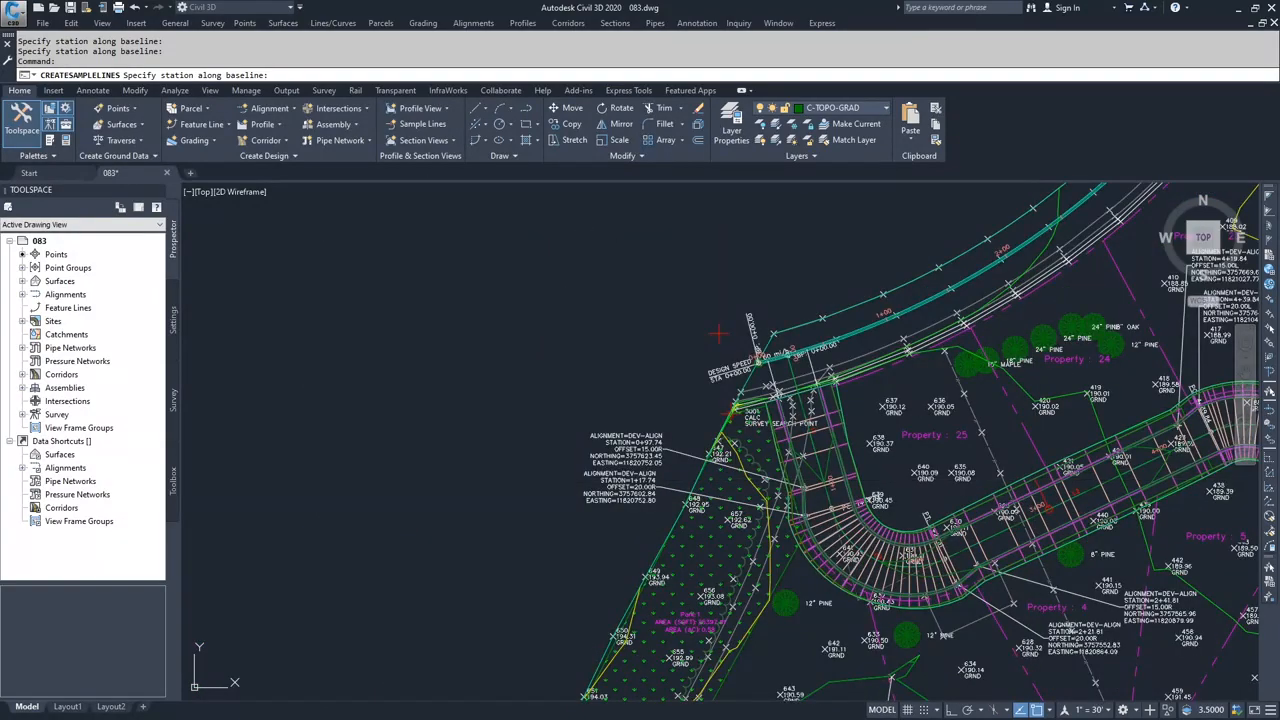
{"action": "middle_click_drag", "start_coordinate": [1070, 545], "coordinate": [663, 340]}
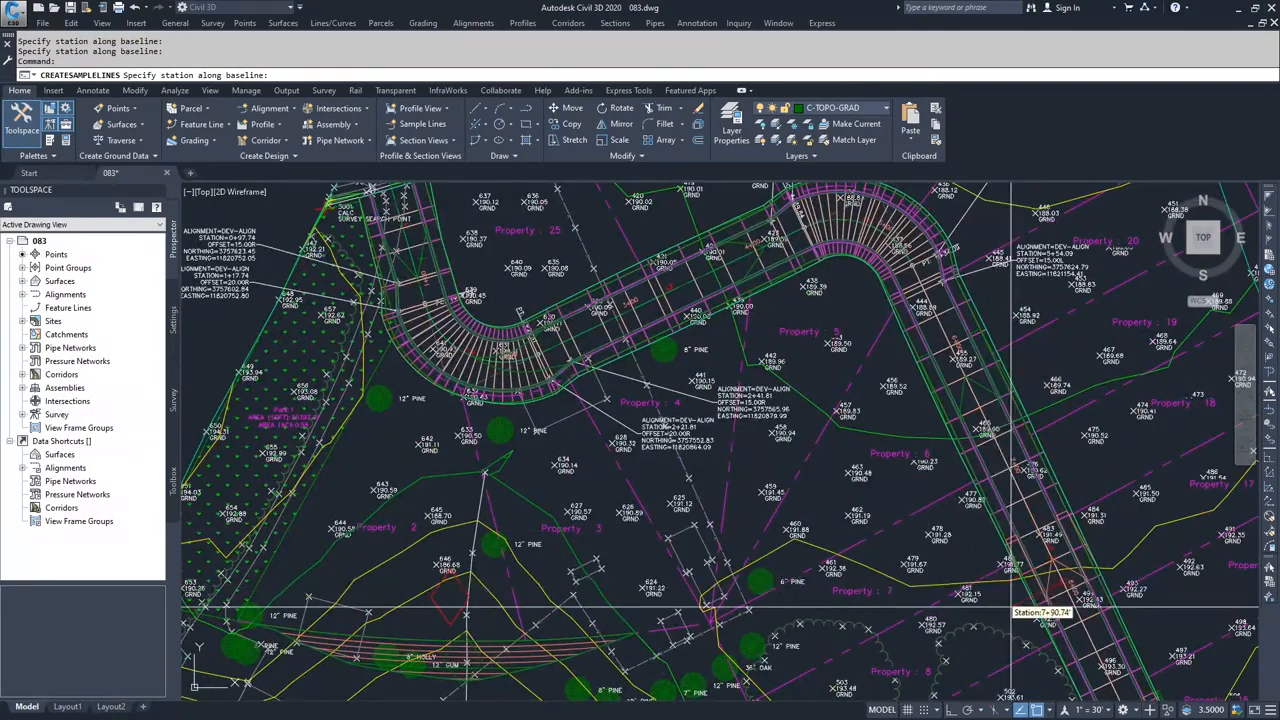
{"action": "mouse_move", "coordinate": [984, 610]}
{"action": "middle_mouse_down"}
{"action": "mouse_move", "coordinate": [868, 526]}
{"action": "mouse_move", "coordinate": [704, 355]}
{"action": "middle_mouse_up"}
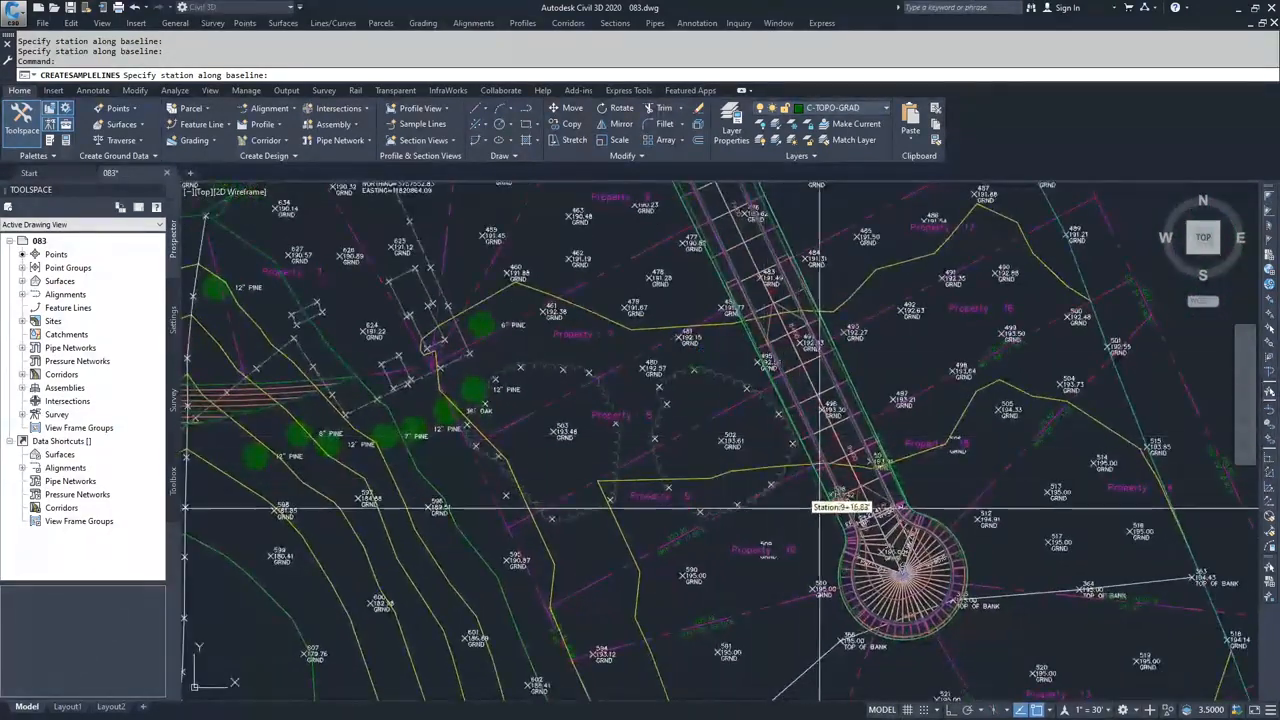
{"action": "scroll", "coordinate": [845, 527], "scroll_direction": "up", "scroll_amount": 2}
{"action": "scroll", "coordinate": [845, 527], "scroll_direction": "up", "scroll_amount": 3}
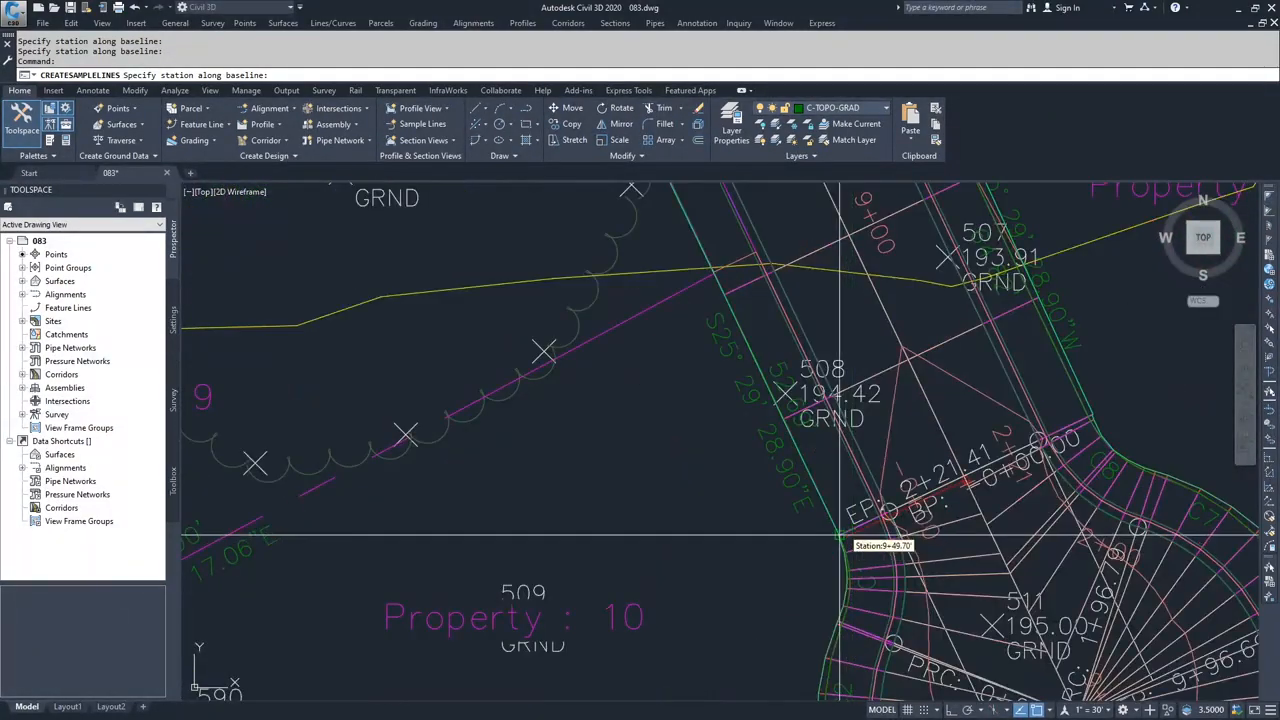
{"action": "scroll", "coordinate": [848, 531], "scroll_direction": "up", "scroll_amount": 1}
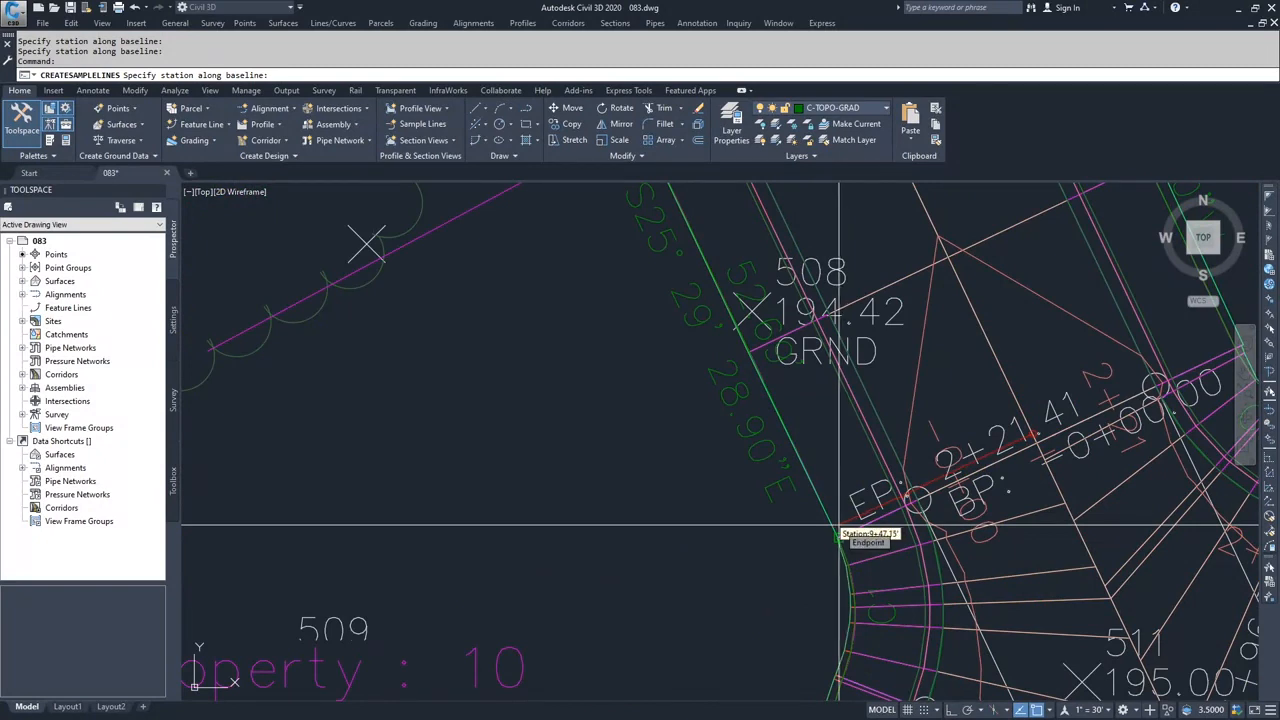
{"action": "left_click", "coordinate": [839, 525]}
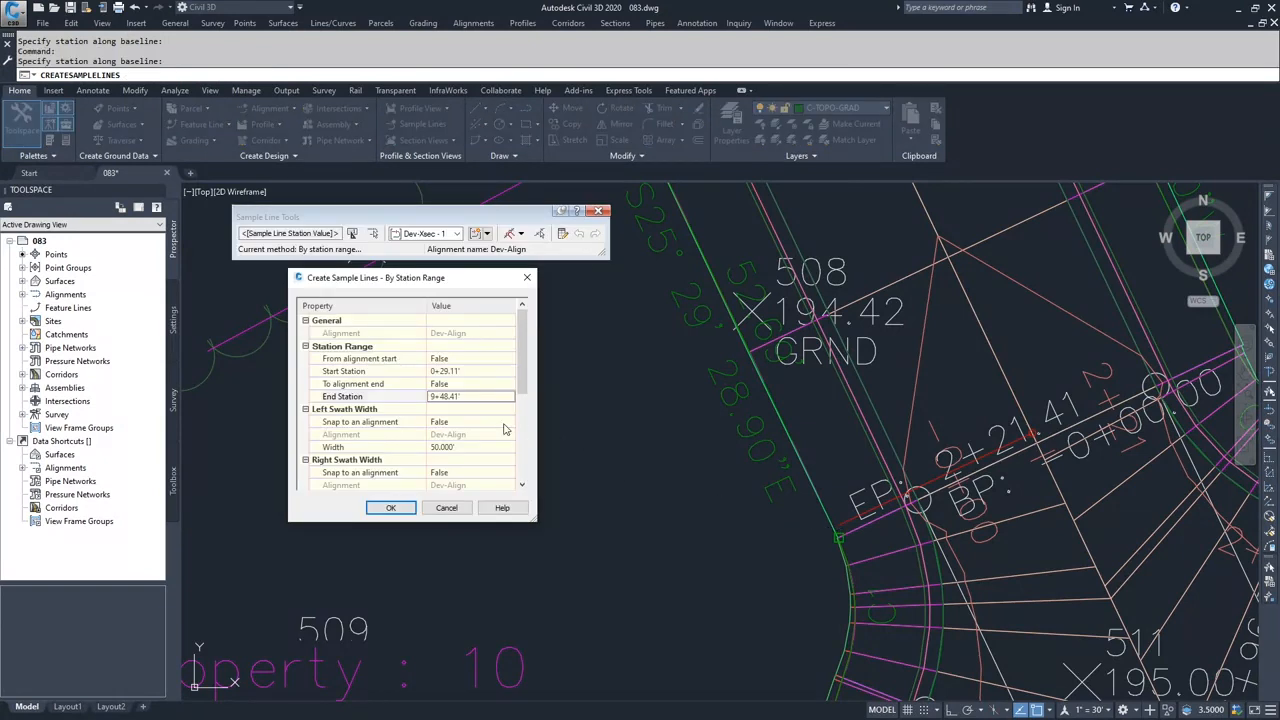
- Set the left and right swath widths to 35', keeping the left side's Snap to an alignment at False
{"action": "scroll", "coordinate": [522, 378], "scroll_direction": "down", "scroll_amount": 1}
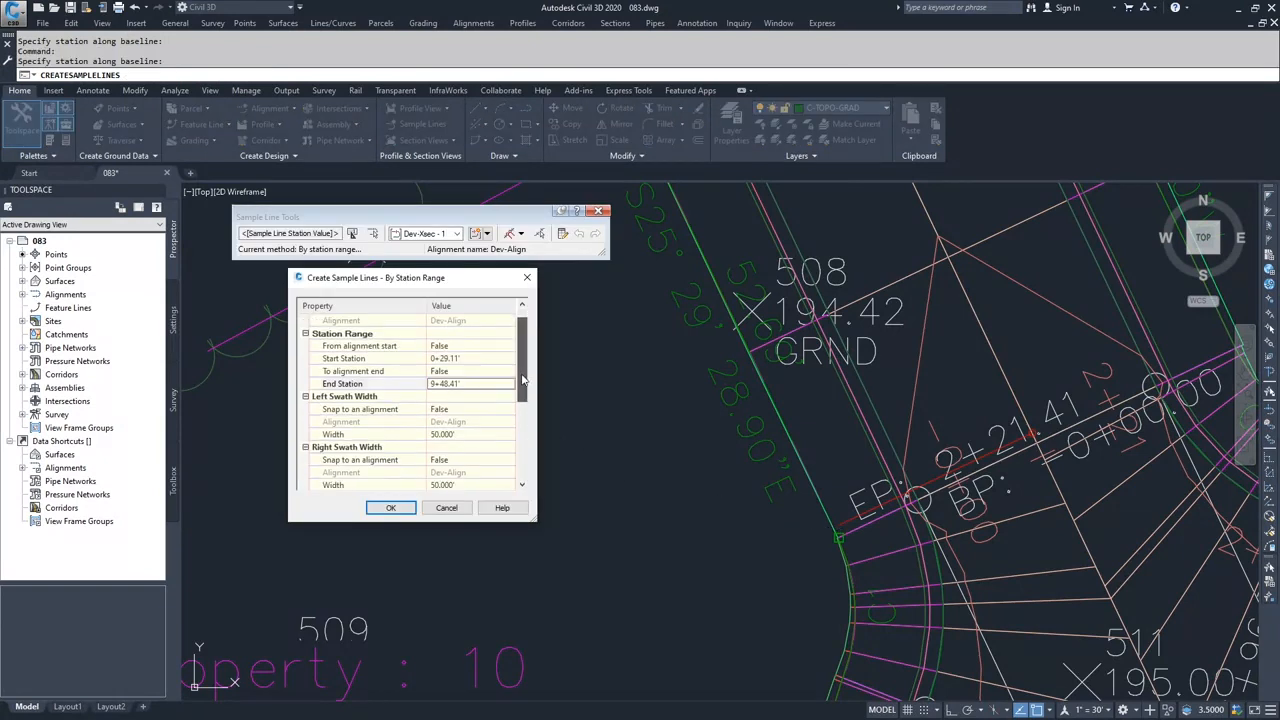
{"action": "scroll", "coordinate": [522, 378], "scroll_direction": "down", "scroll_amount": 1}
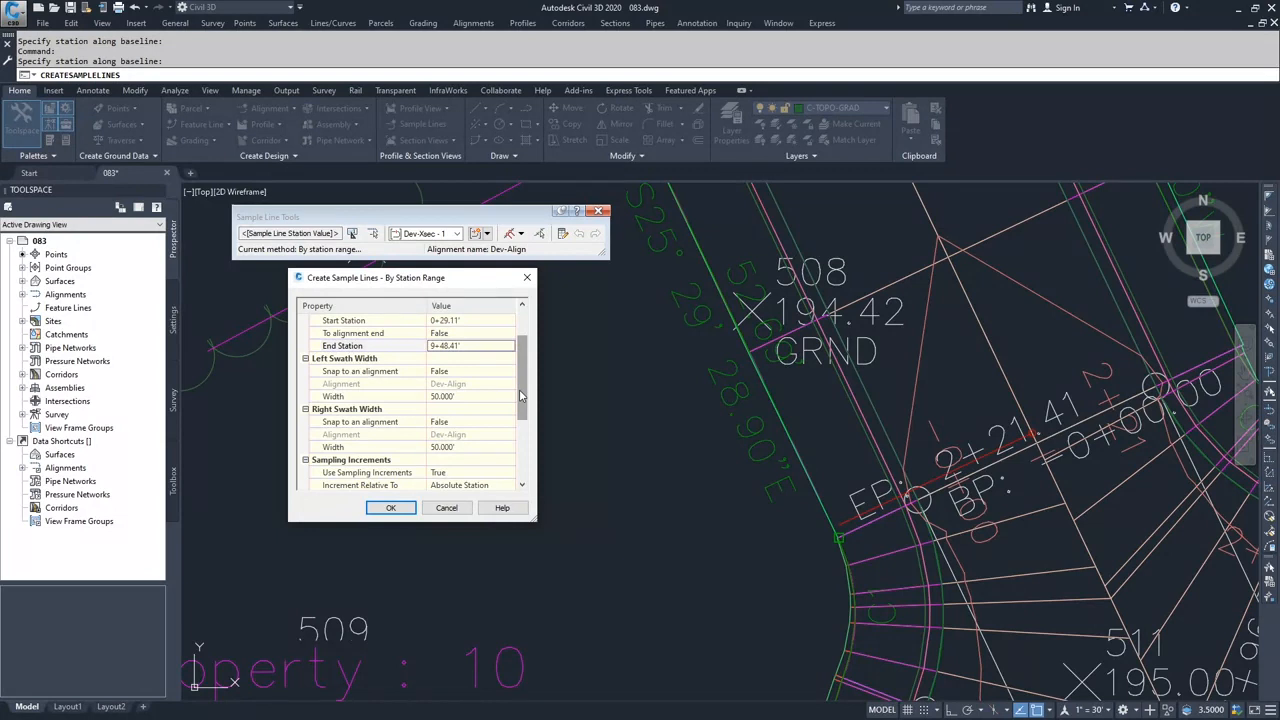
{"action": "left_click", "coordinate": [457, 375]}
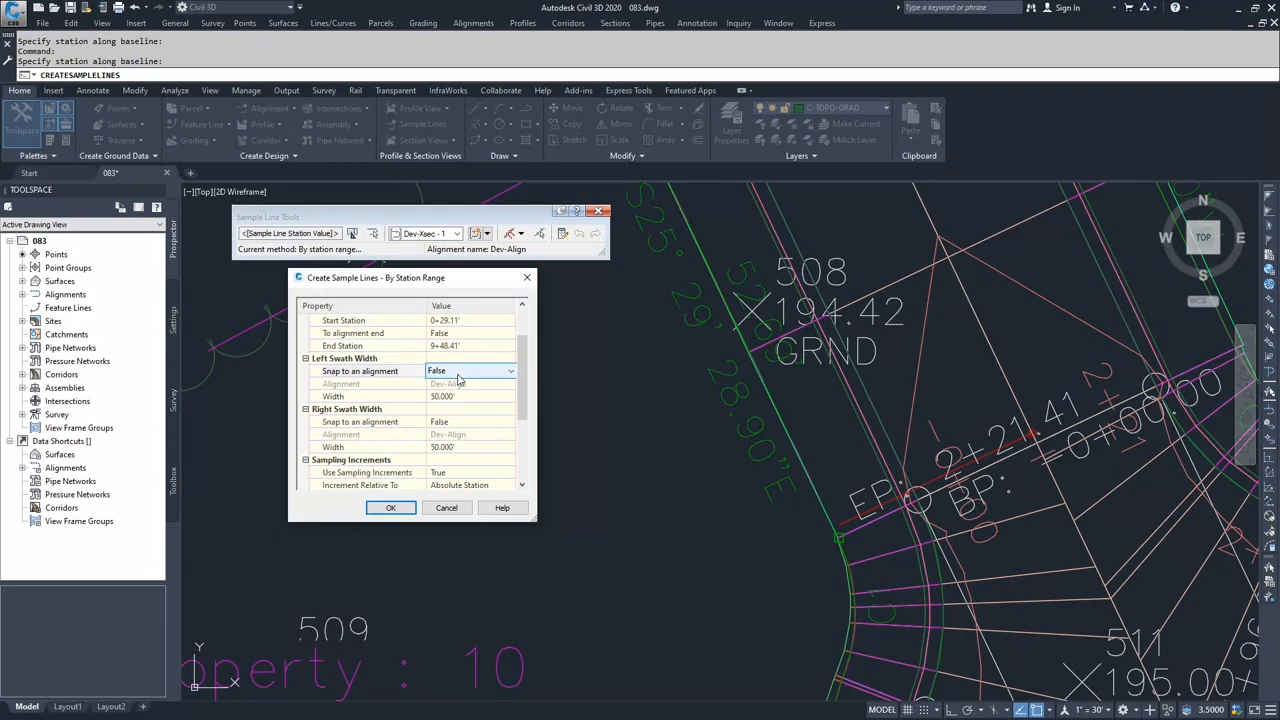
{"action": "left_click", "coordinate": [458, 380]}
{"action": "left_click", "coordinate": [460, 376]}
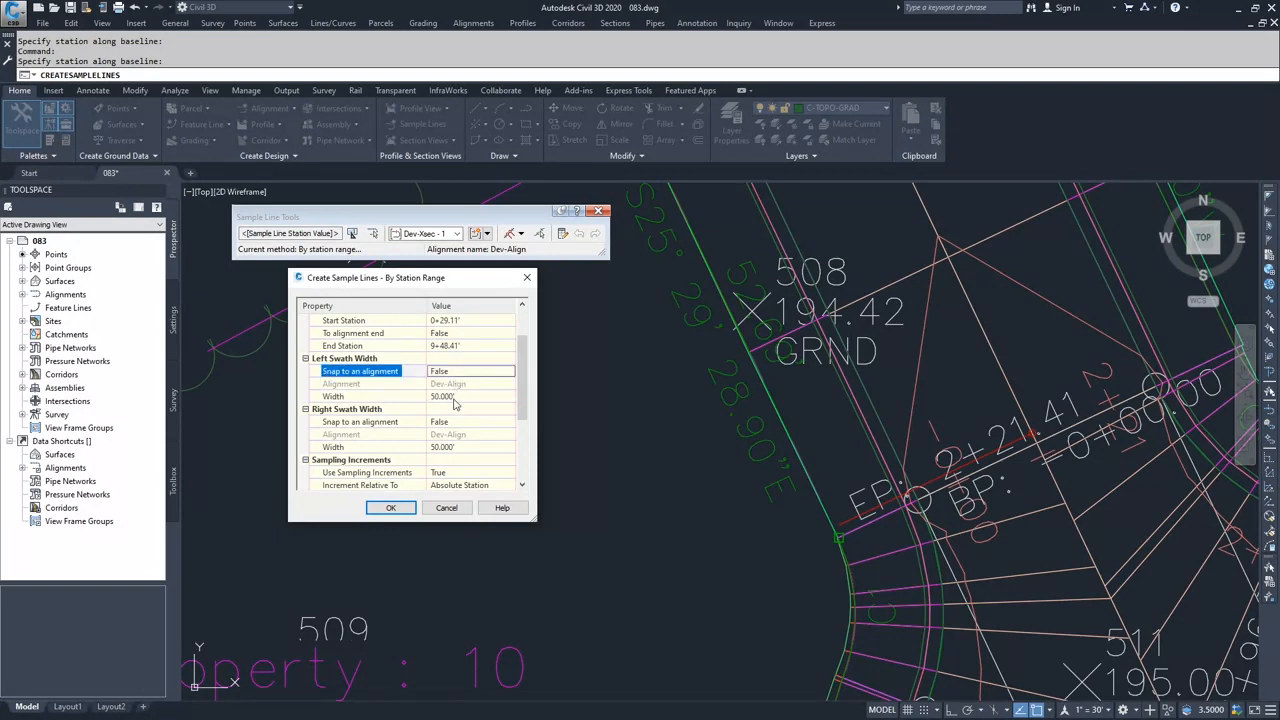
{"action": "left_click", "coordinate": [455, 397]}
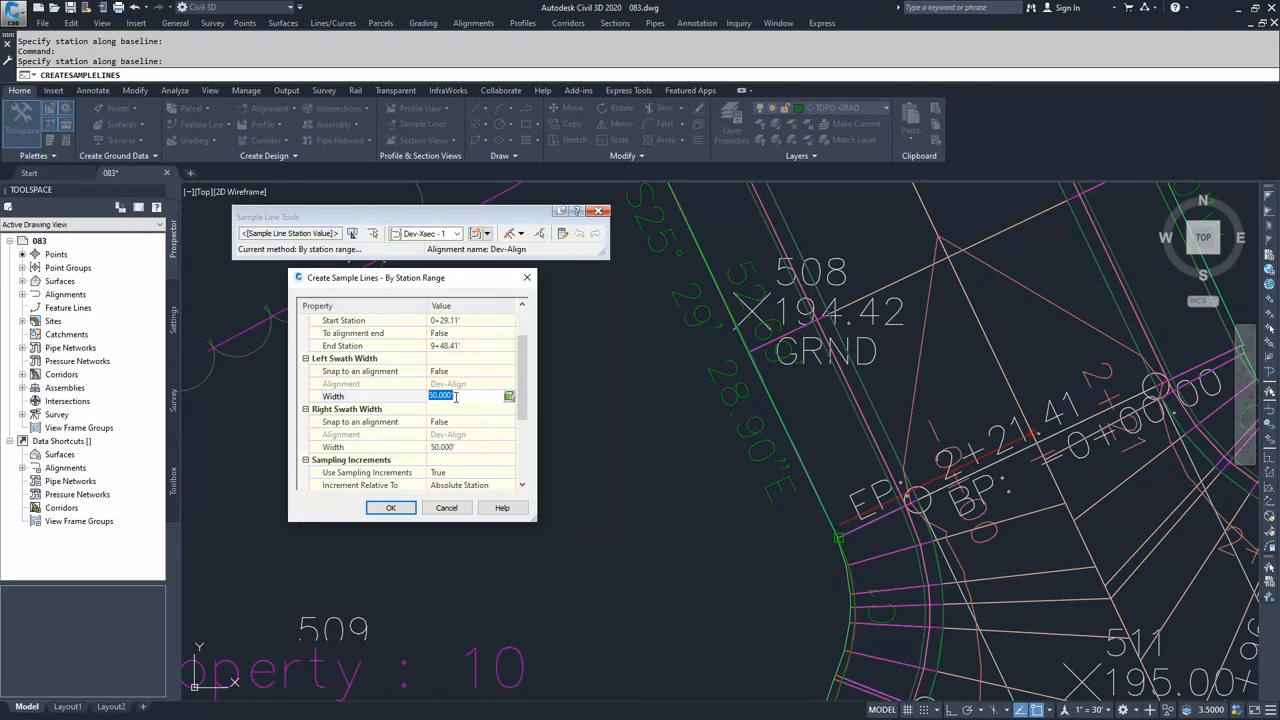
{"action": "type", "text": "35"}
{"action": "left_click", "coordinate": [451, 447]}
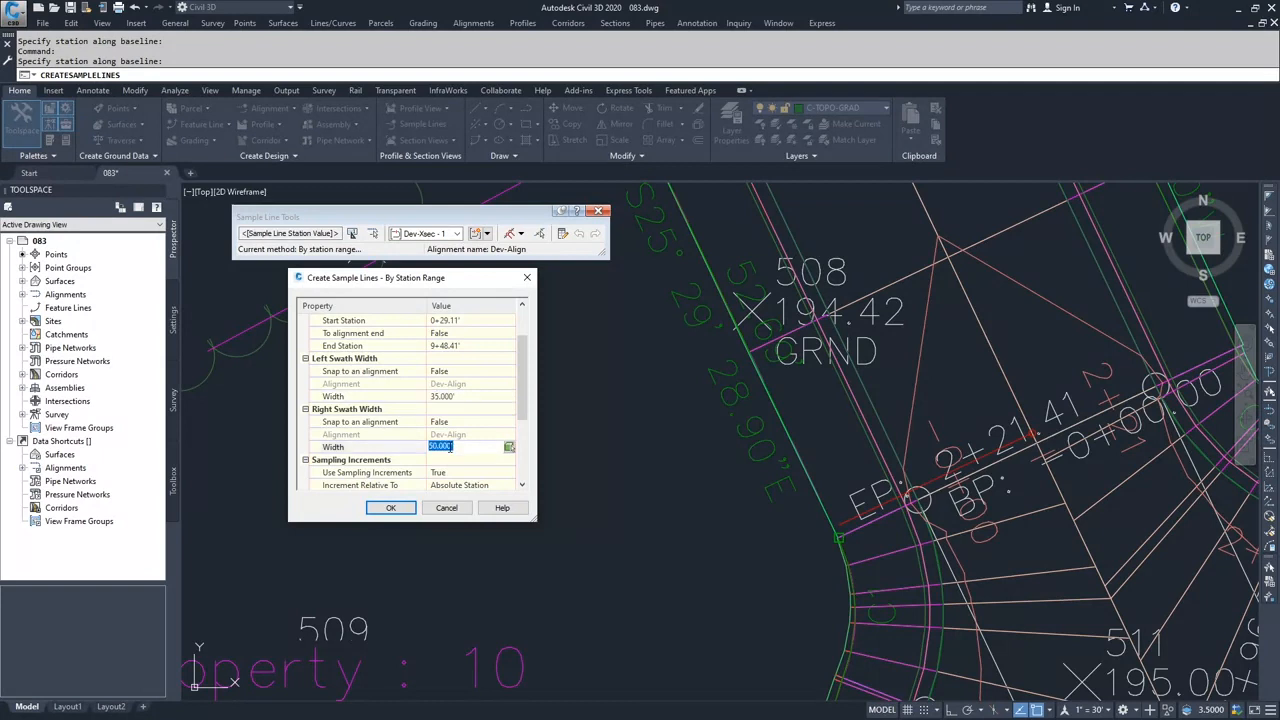
{"action": "type", "text": "35"}
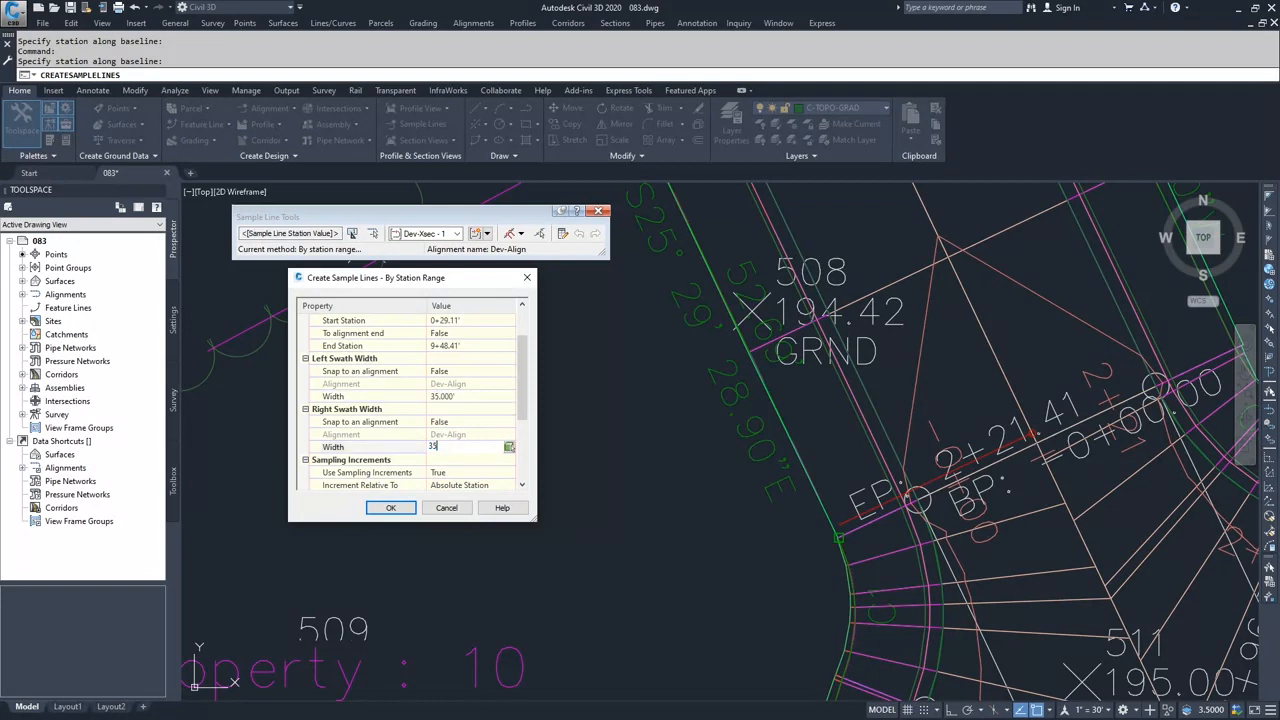
- Keep Use Sampling Increments at True and make the increments relative to Absolute Station
{"action": "left_click", "coordinate": [523, 412]}
{"action": "scroll", "coordinate": [523, 412], "scroll_direction": "down", "scroll_amount": 4}
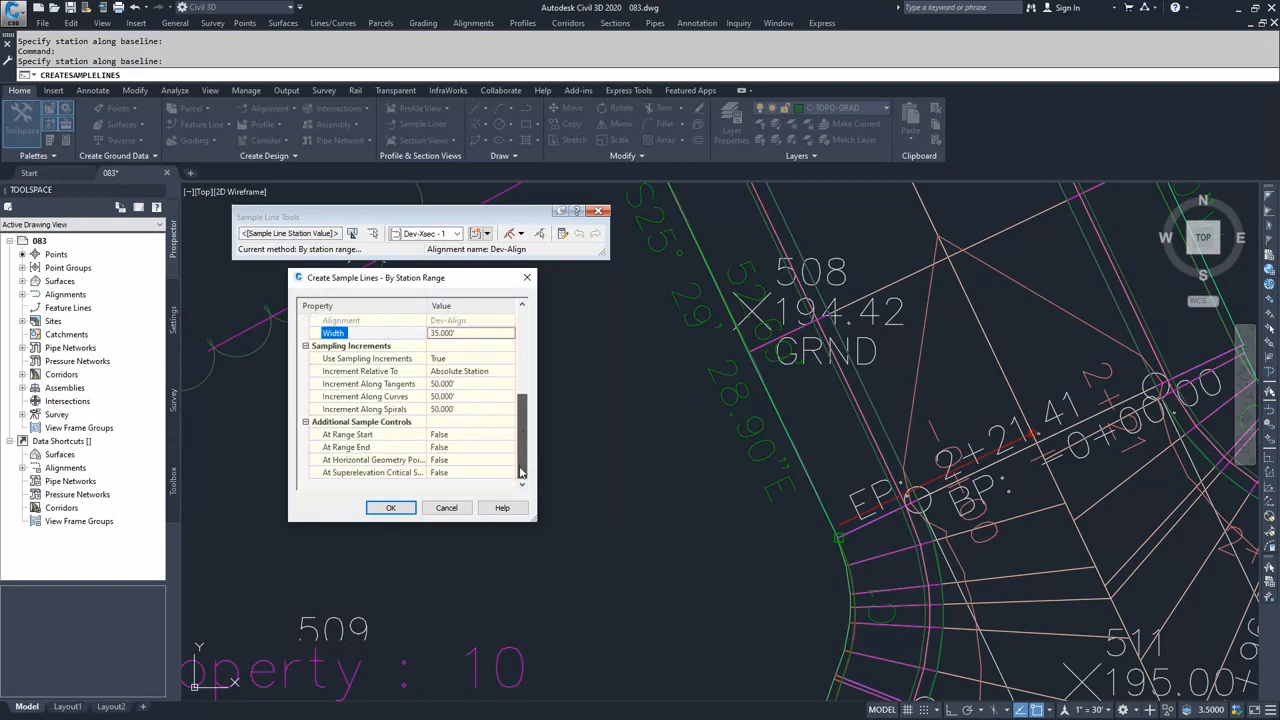
{"action": "left_click", "coordinate": [454, 359]}
{"action": "left_click", "coordinate": [456, 359]}
{"action": "left_click", "coordinate": [458, 381]}
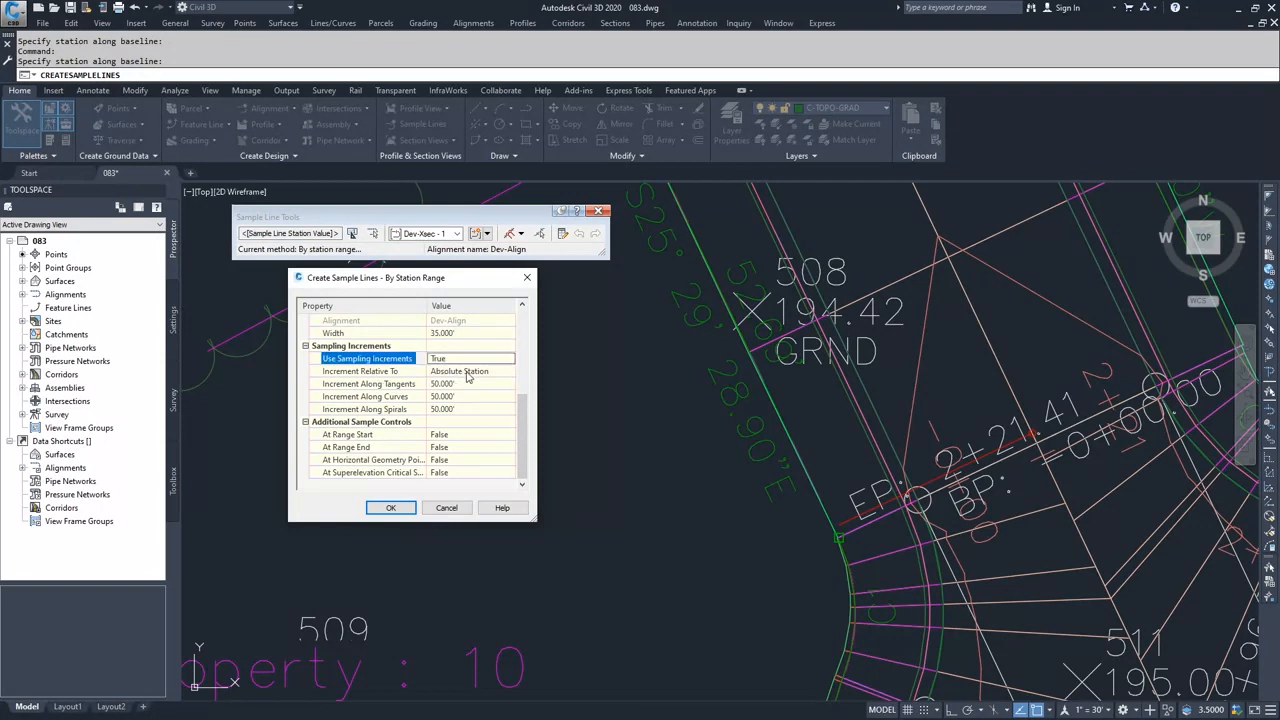
{"action": "left_click", "coordinate": [470, 371]}
{"action": "left_click", "coordinate": [481, 371]}
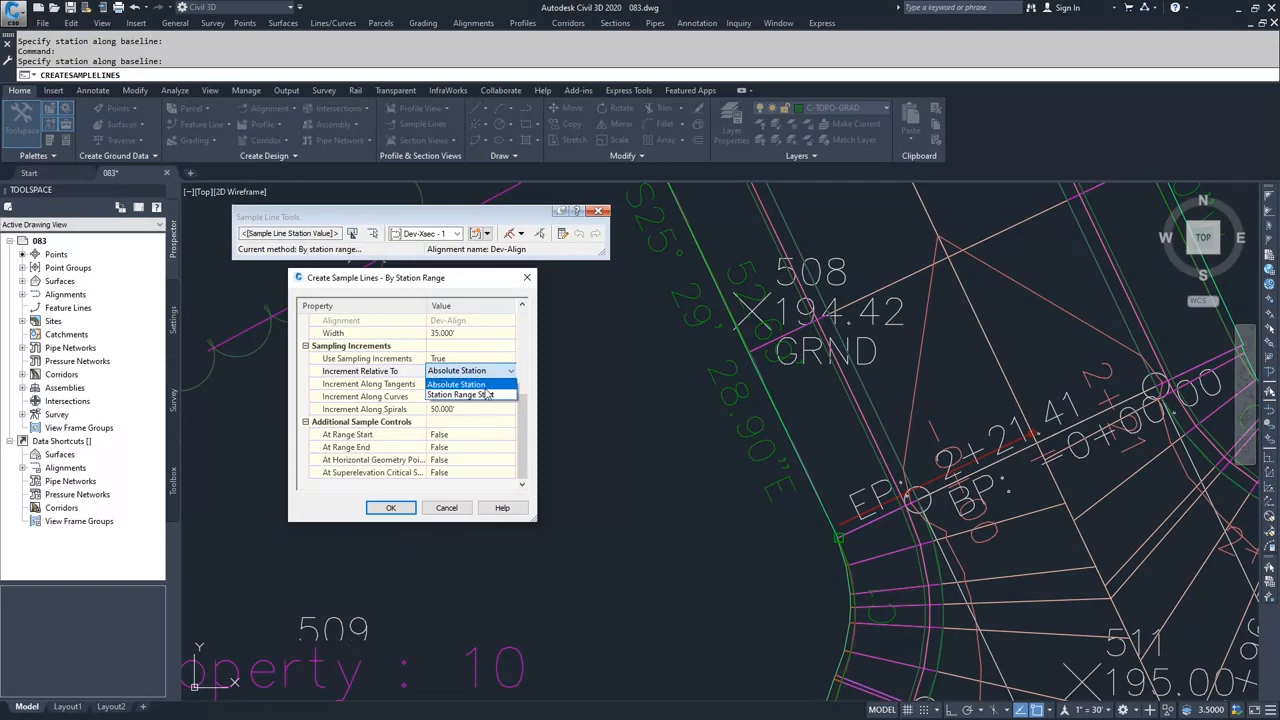
{"action": "left_click", "coordinate": [472, 385]}
- Set the sampling increments along tangents, curves and spirals to 25' each
{"action": "left_click_drag", "start_coordinate": [521, 415], "coordinate": [525, 336]}
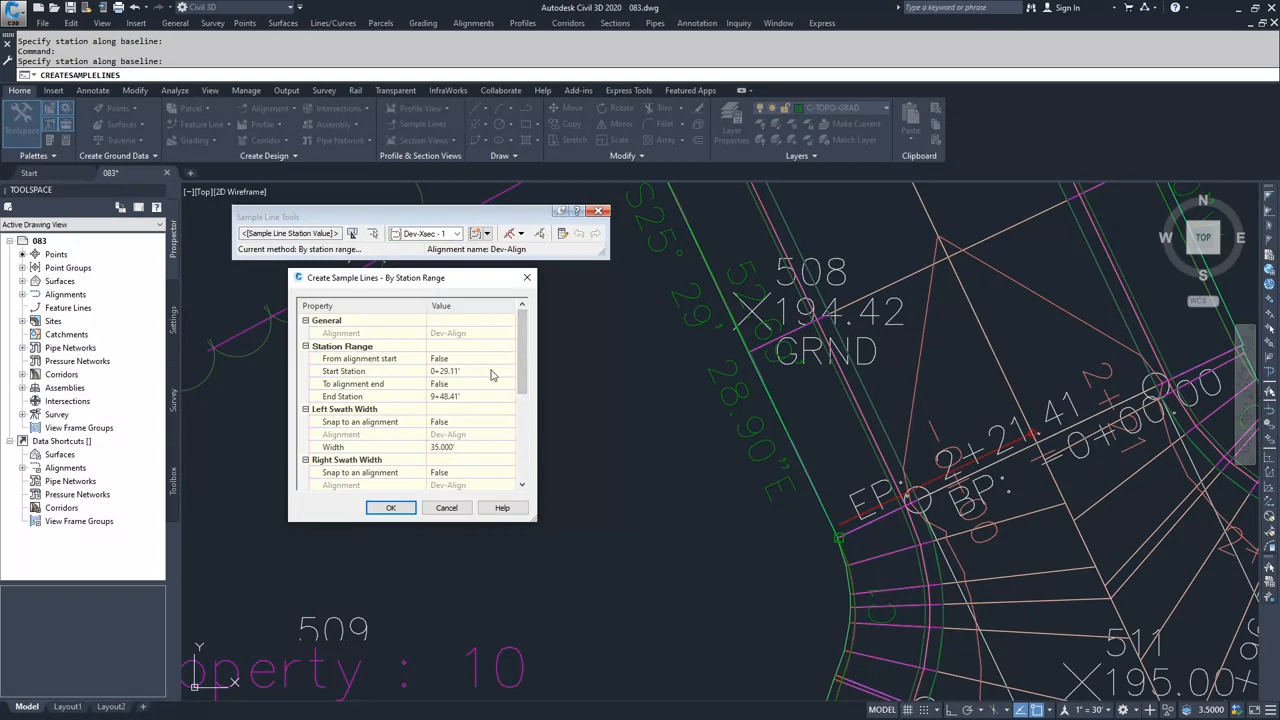
{"action": "left_click_drag", "start_coordinate": [522, 370], "coordinate": [515, 440]}
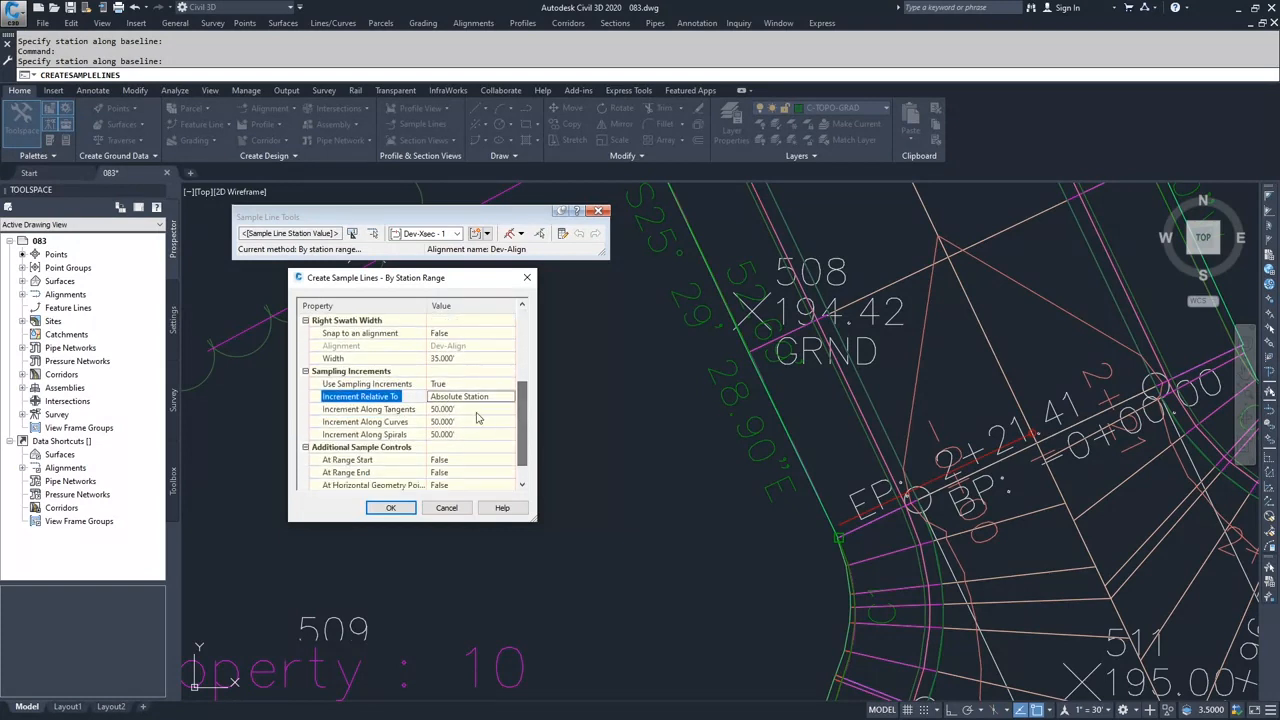
{"action": "left_click", "coordinate": [455, 409]}
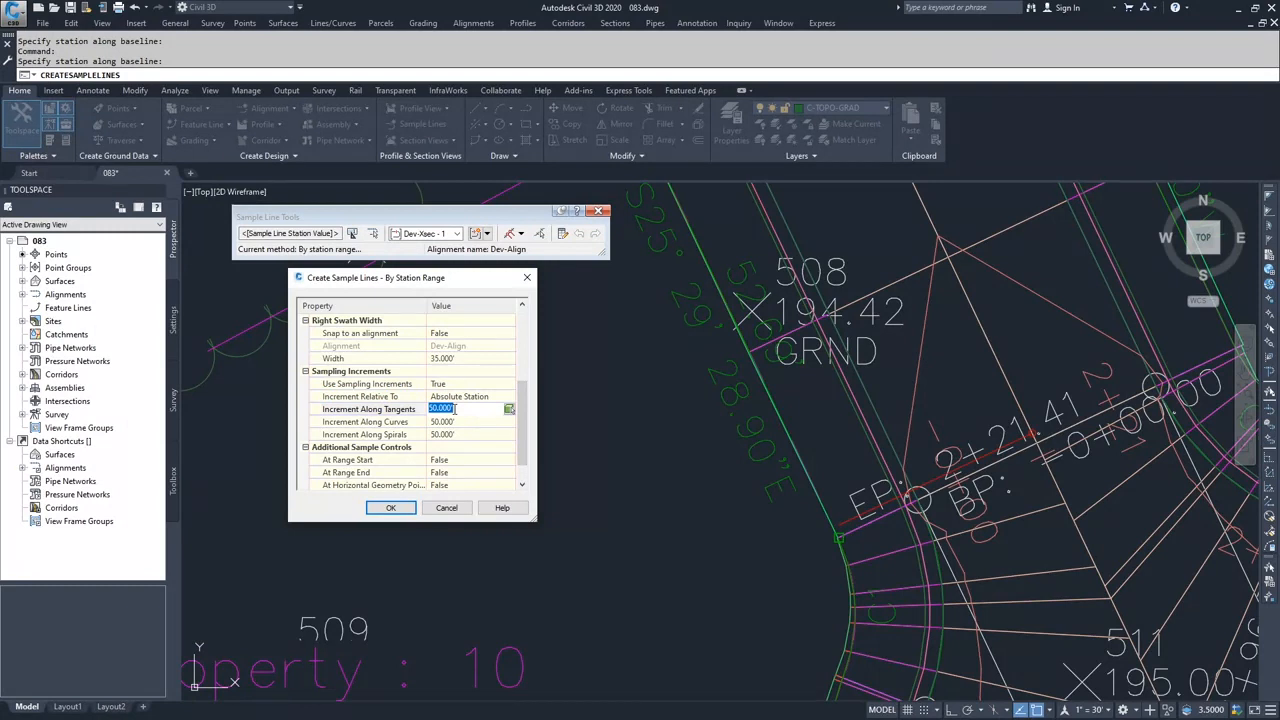
{"action": "type", "text": "23"}
{"action": "left_click", "coordinate": [455, 421]}
{"action": "type", "text": "25"}
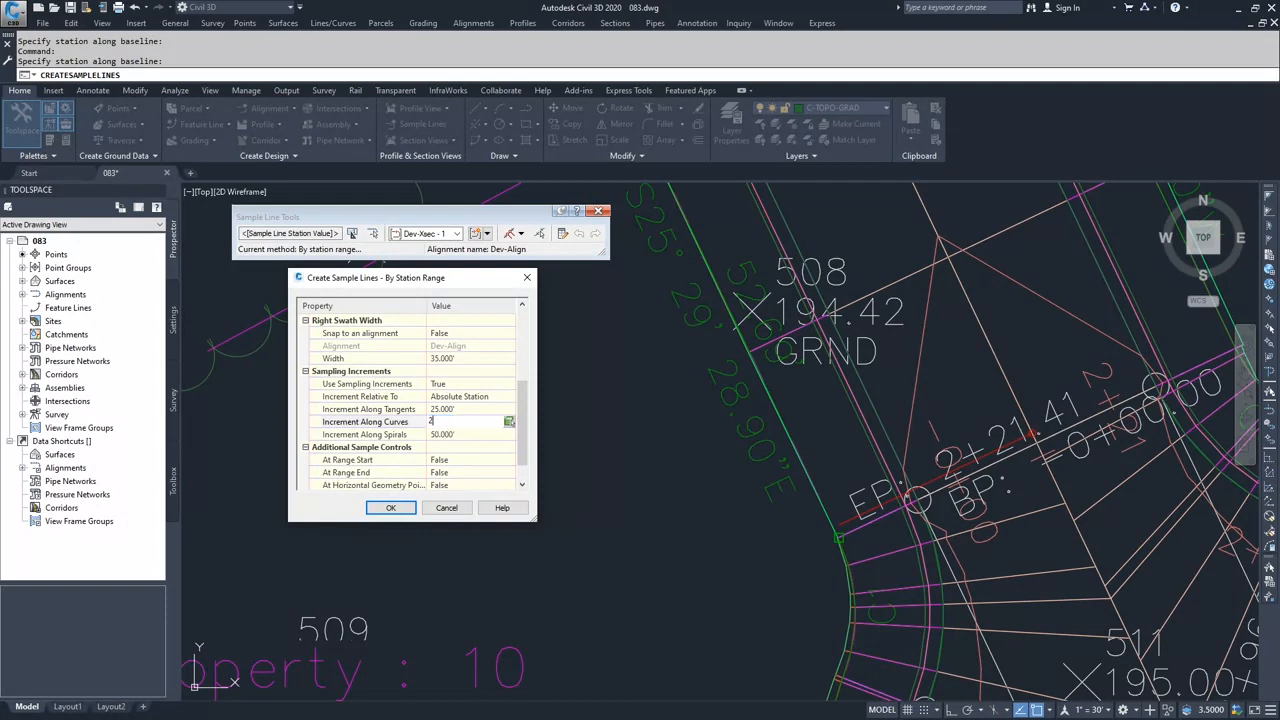
{"action": "left_click", "coordinate": [460, 434]}
{"action": "type", "text": "25"}
{"action": "left_click", "coordinate": [466, 422]}
{"action": "scroll", "coordinate": [470, 430], "scroll_direction": "down", "scroll_amount": 1}
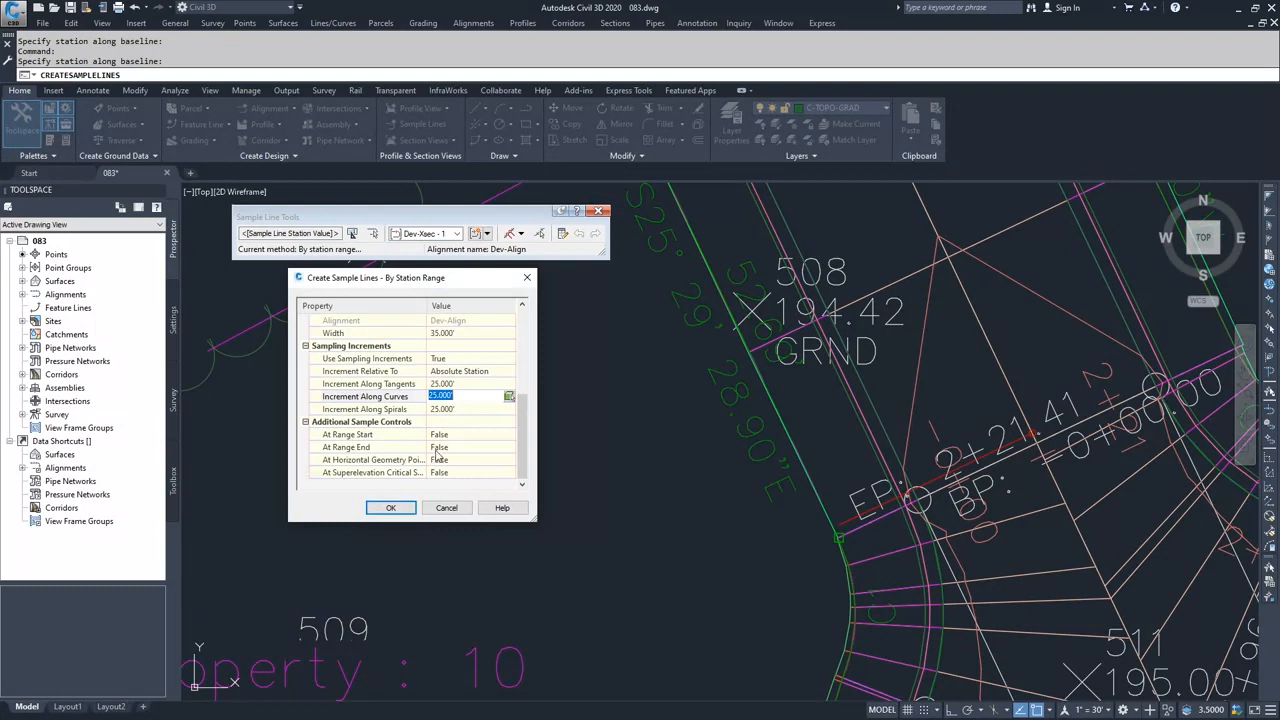
- Create the sample lines from the station range settings and end the sample line command
{"action": "left_click", "coordinate": [386, 509]}
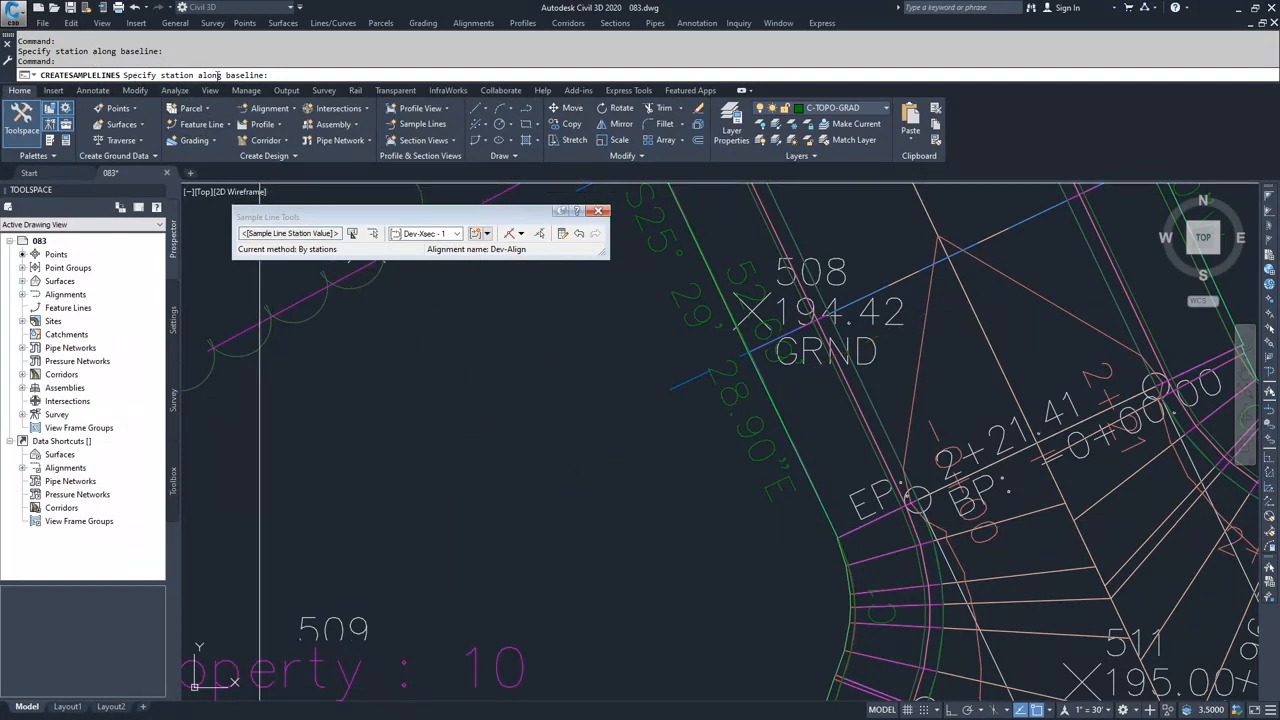
{"action": "left_click", "coordinate": [521, 233]}
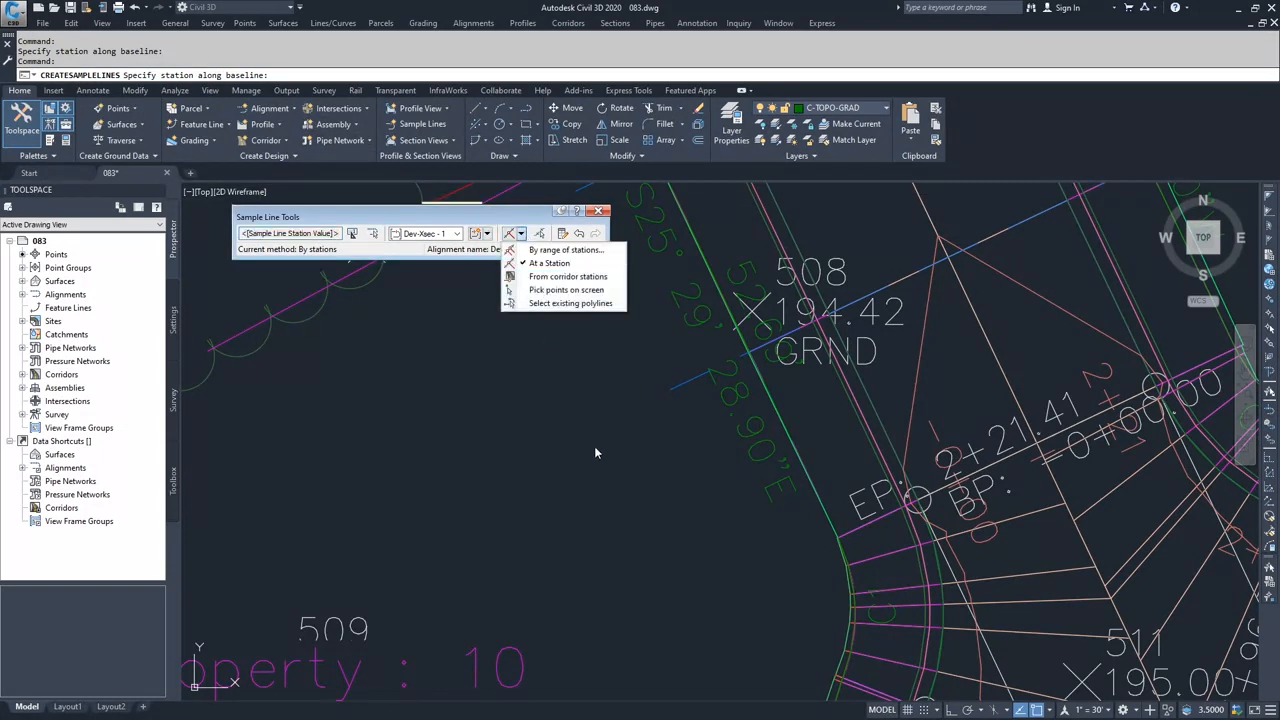
{"action": "key", "text": "Escape"}
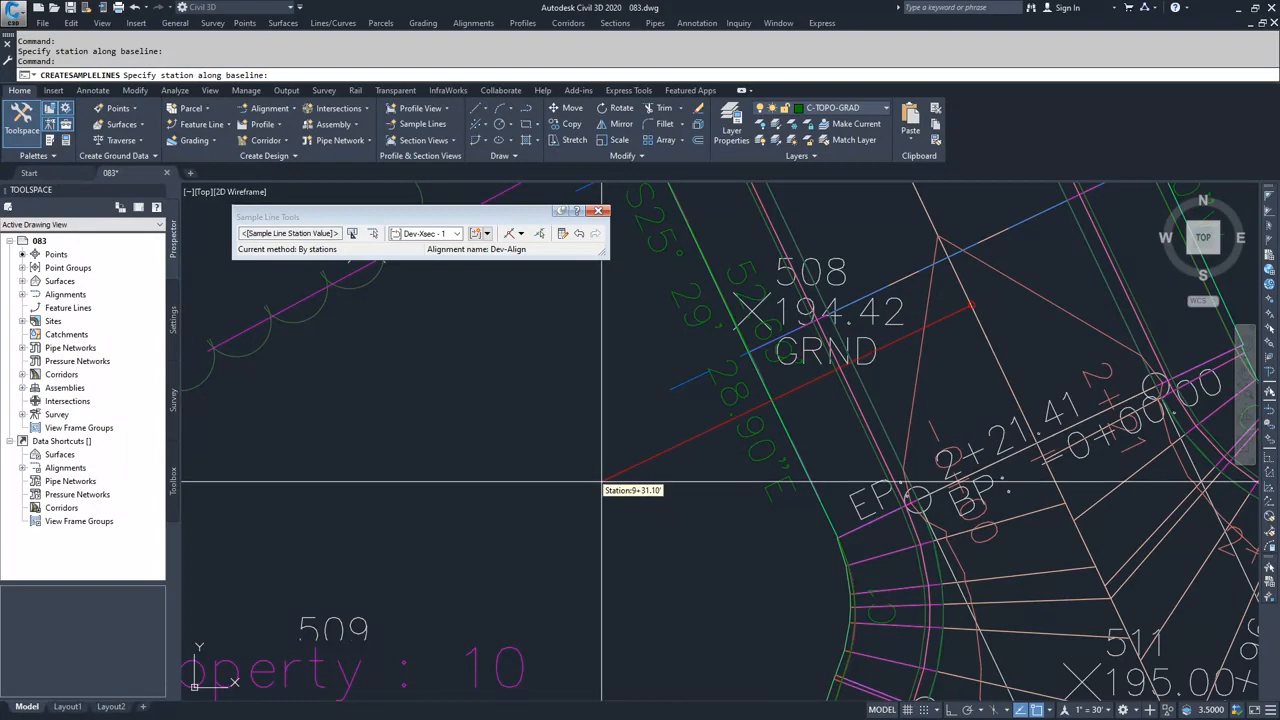
{"action": "key", "text": "Escape"}
- Examine the new sample lines and their station labels along the Dev-Align corridor, from the cul-de-sac to the existing road
{"action": "scroll", "coordinate": [601, 482], "scroll_direction": "down", "scroll_amount": 8}
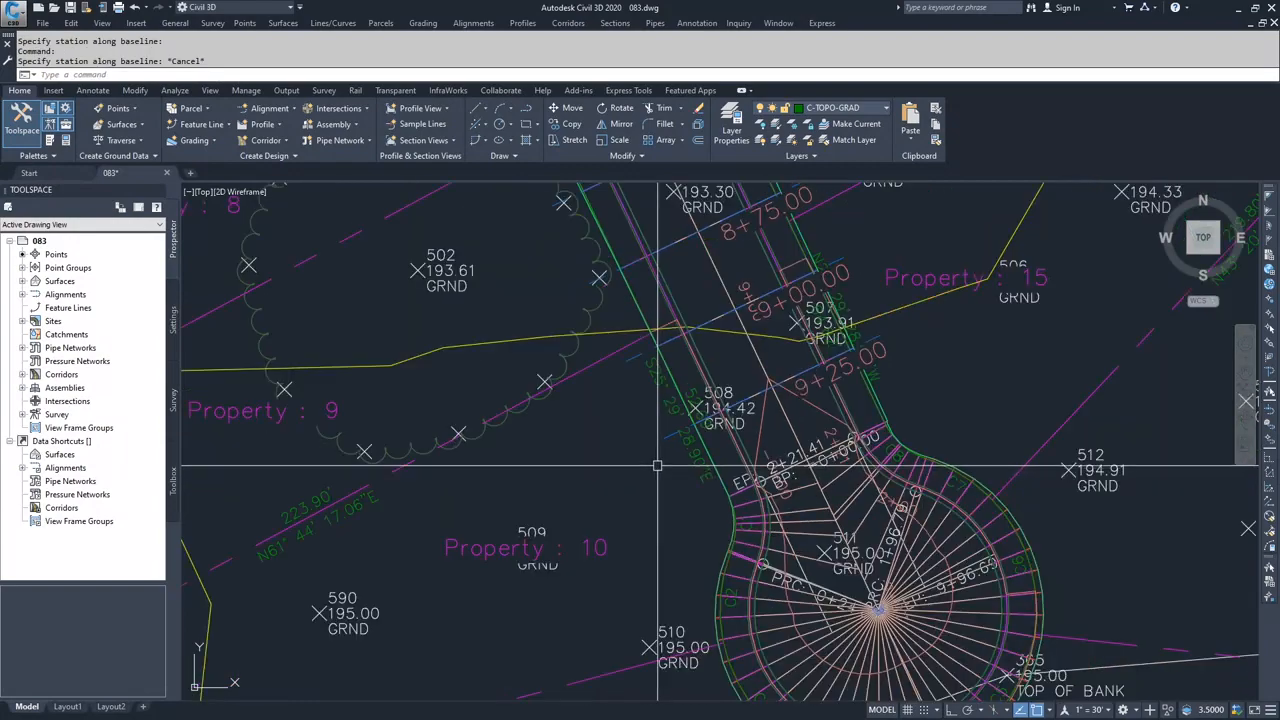
{"action": "scroll", "coordinate": [602, 440], "scroll_direction": "down", "scroll_amount": 2}
{"action": "mouse_move", "coordinate": [531, 392]}
{"action": "middle_mouse_down"}
{"action": "mouse_move", "coordinate": [571, 526]}
{"action": "mouse_move", "coordinate": [598, 560]}
{"action": "middle_mouse_up"}
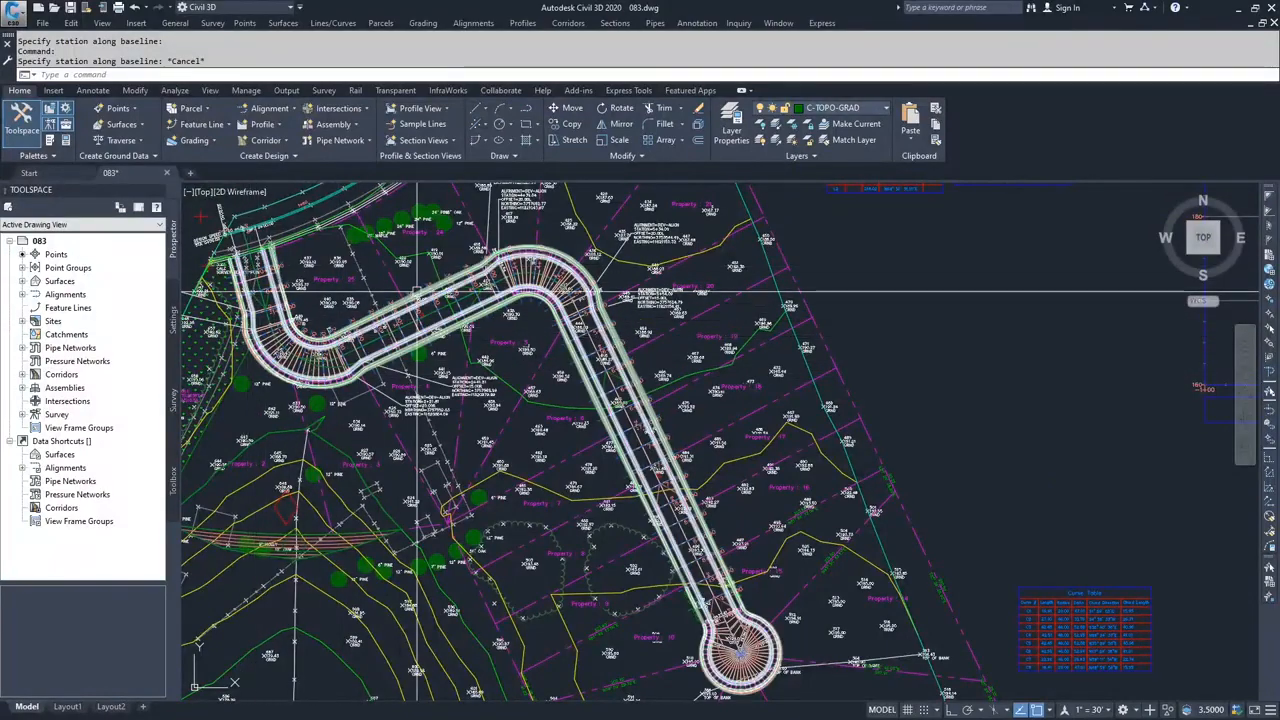
{"action": "scroll", "coordinate": [606, 432], "scroll_direction": "up", "scroll_amount": 8}
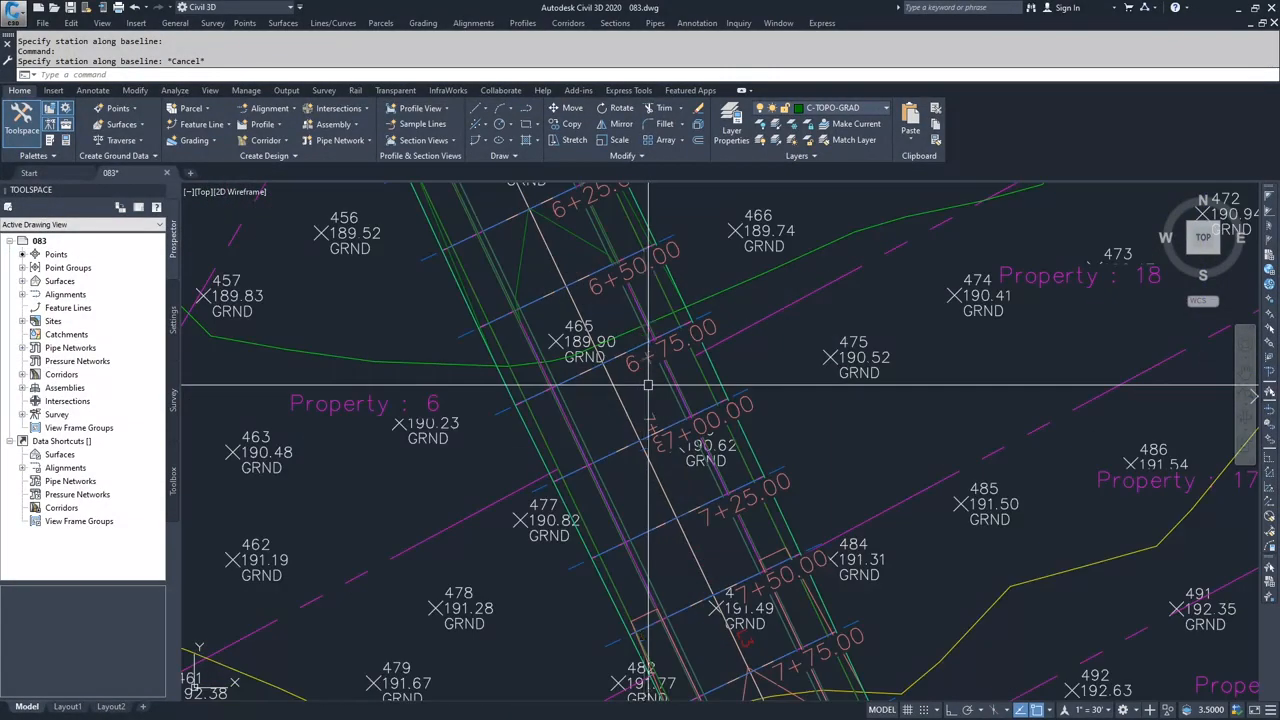
{"action": "scroll", "coordinate": [512, 340], "scroll_direction": "down", "scroll_amount": 5}
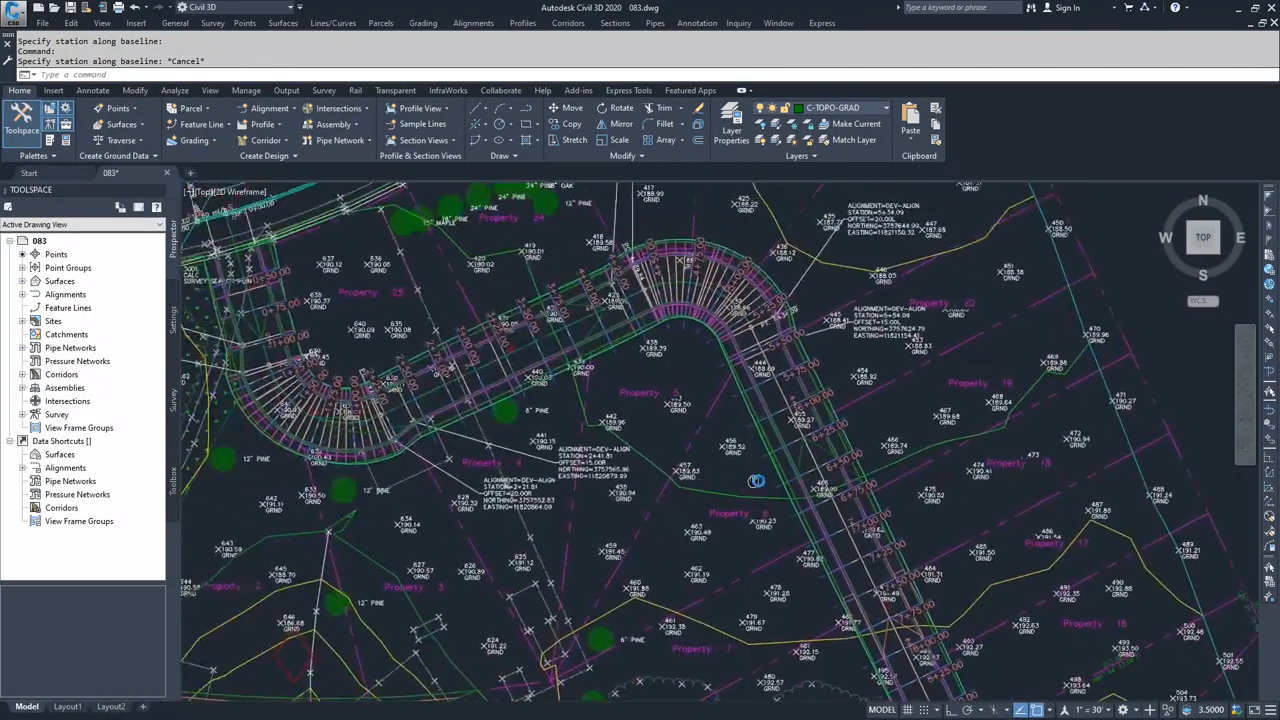
{"action": "scroll", "coordinate": [445, 355], "scroll_direction": "up", "scroll_amount": 3}
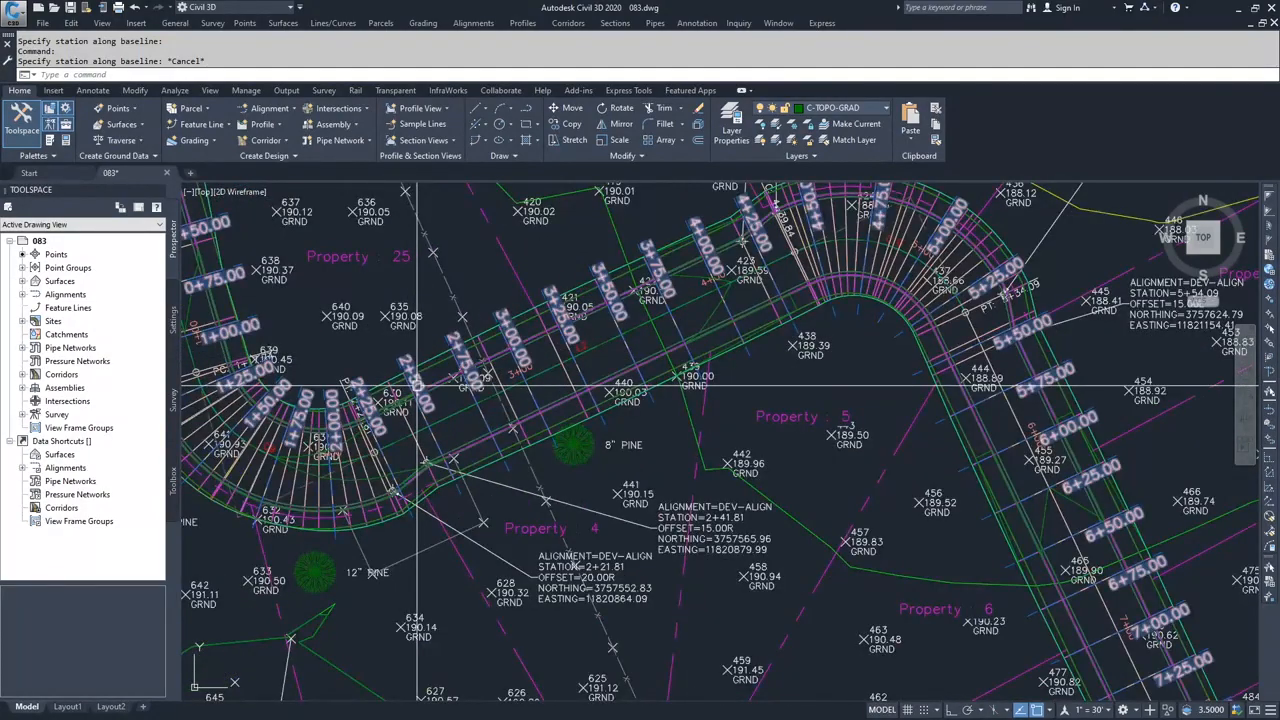